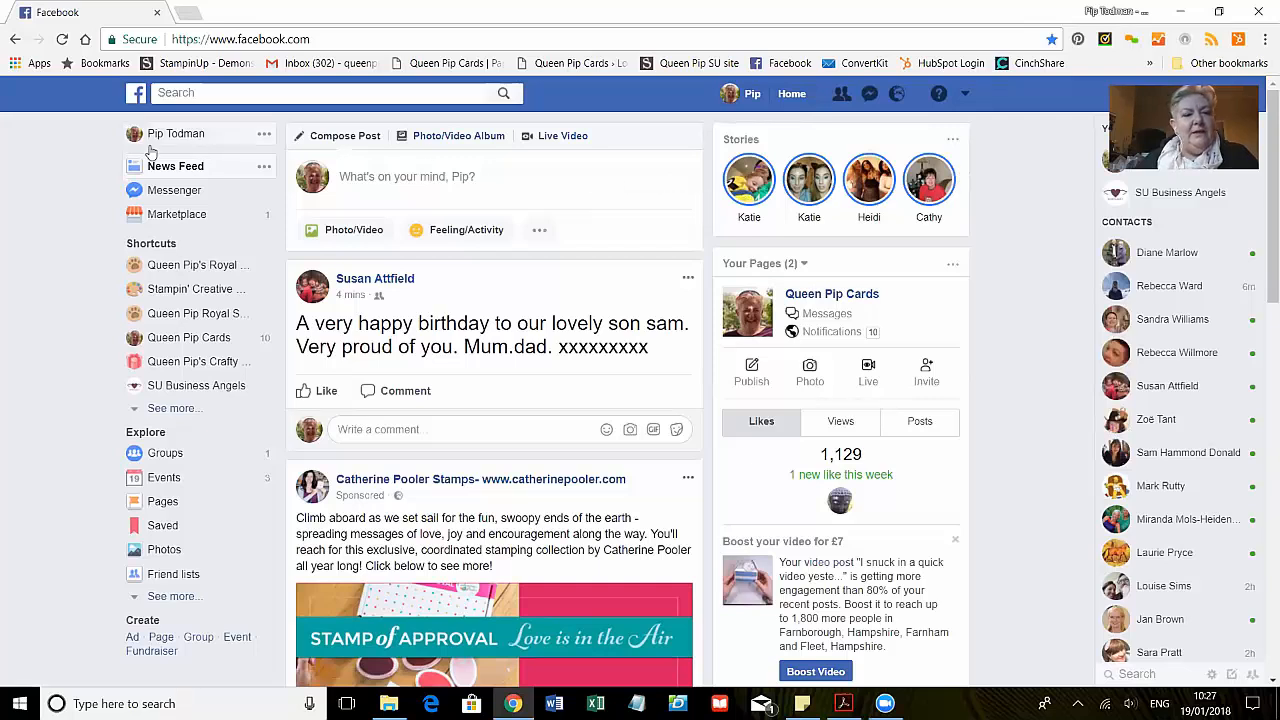
- Open the SU Business Angels page and scroll through its cover, menu and posts to study the layout
click(210, 386)
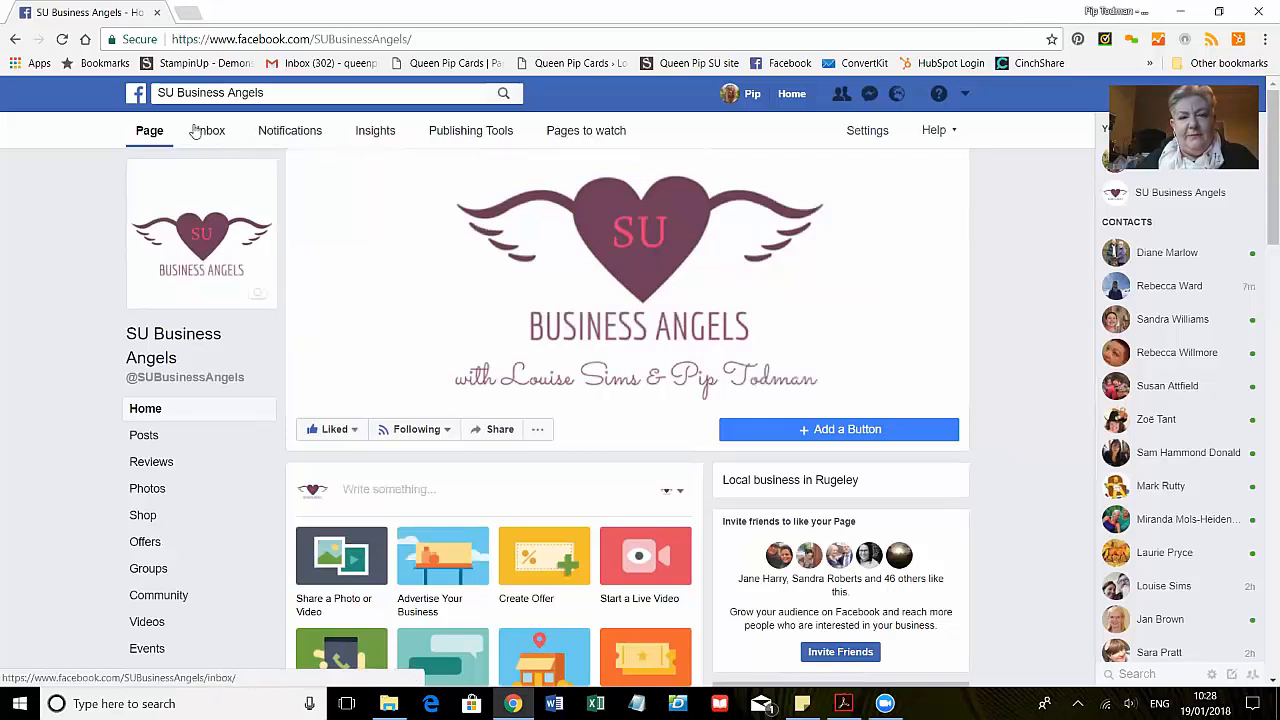
scroll(68, 195, down, 1)
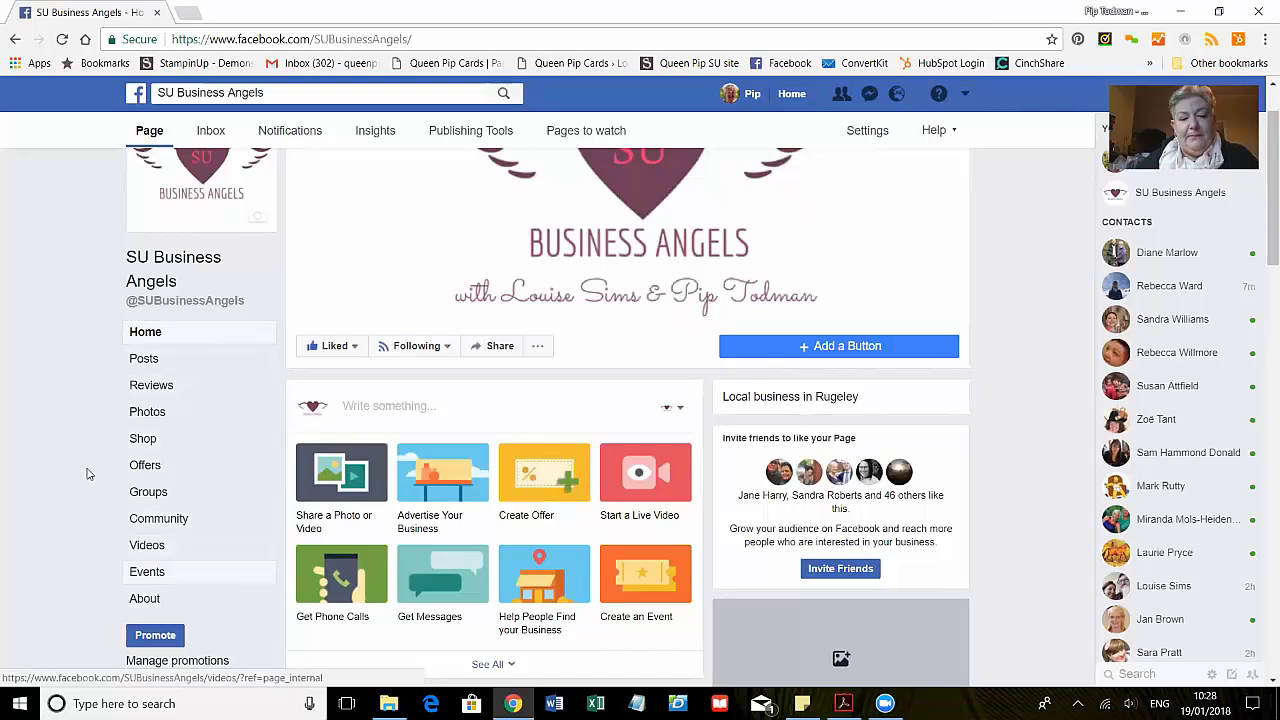
scroll(40, 350, down, 2)
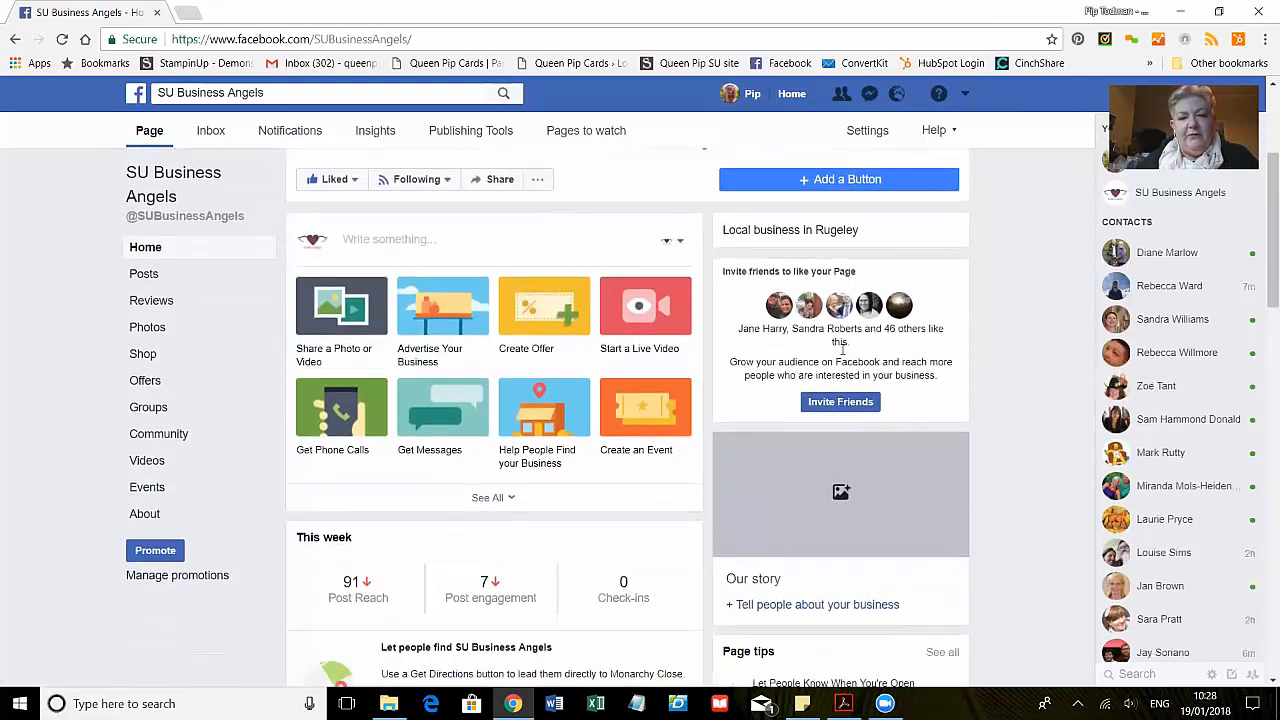
scroll(617, 371, down, 2)
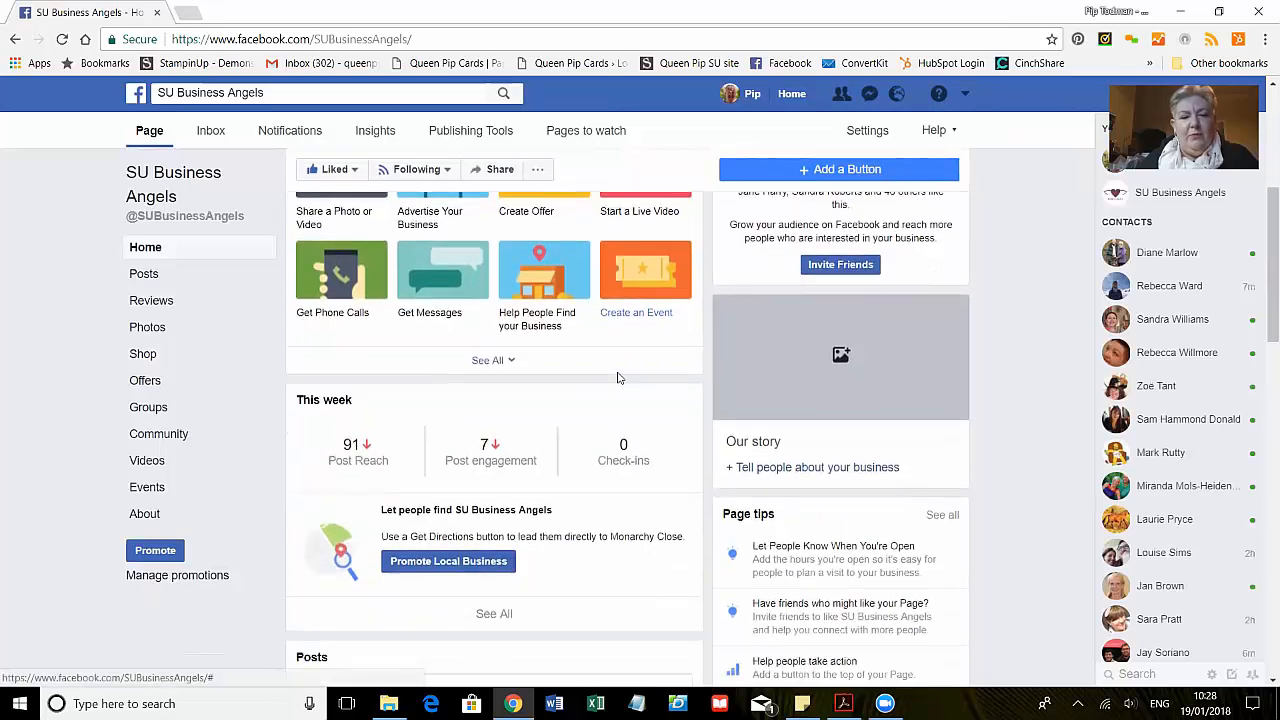
scroll(650, 397, down, 3)
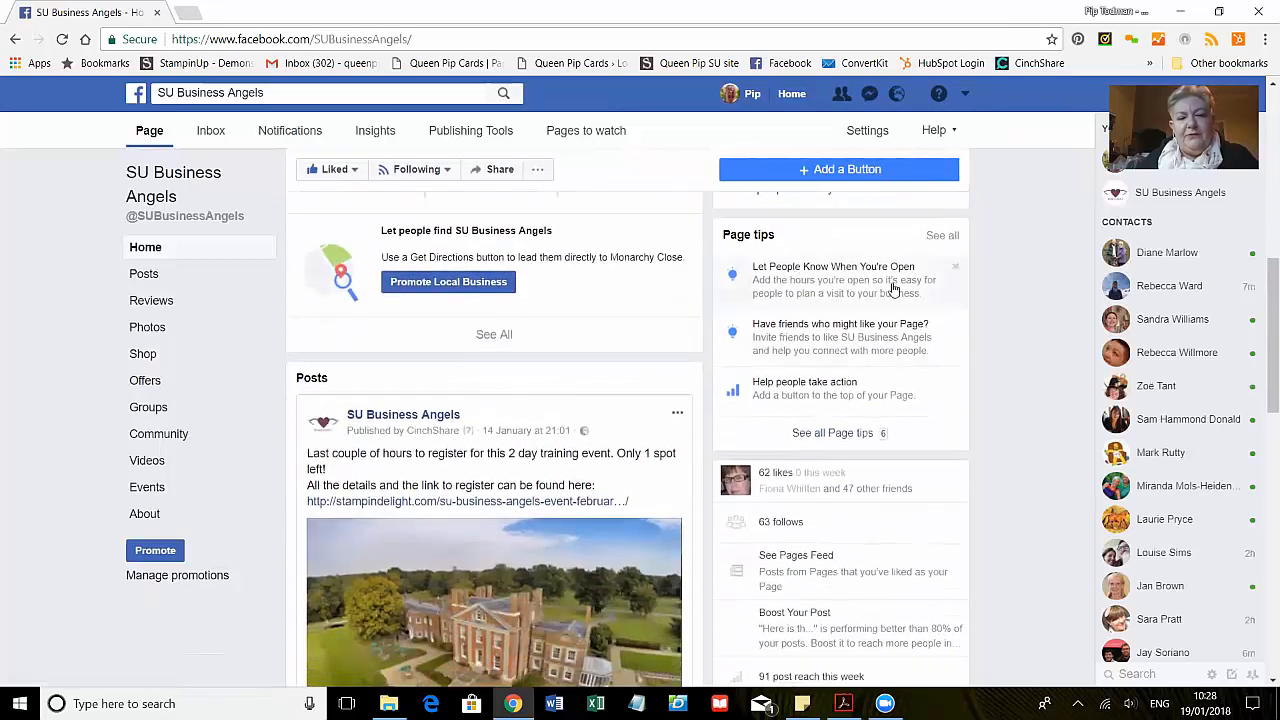
scroll(691, 397, down, 1)
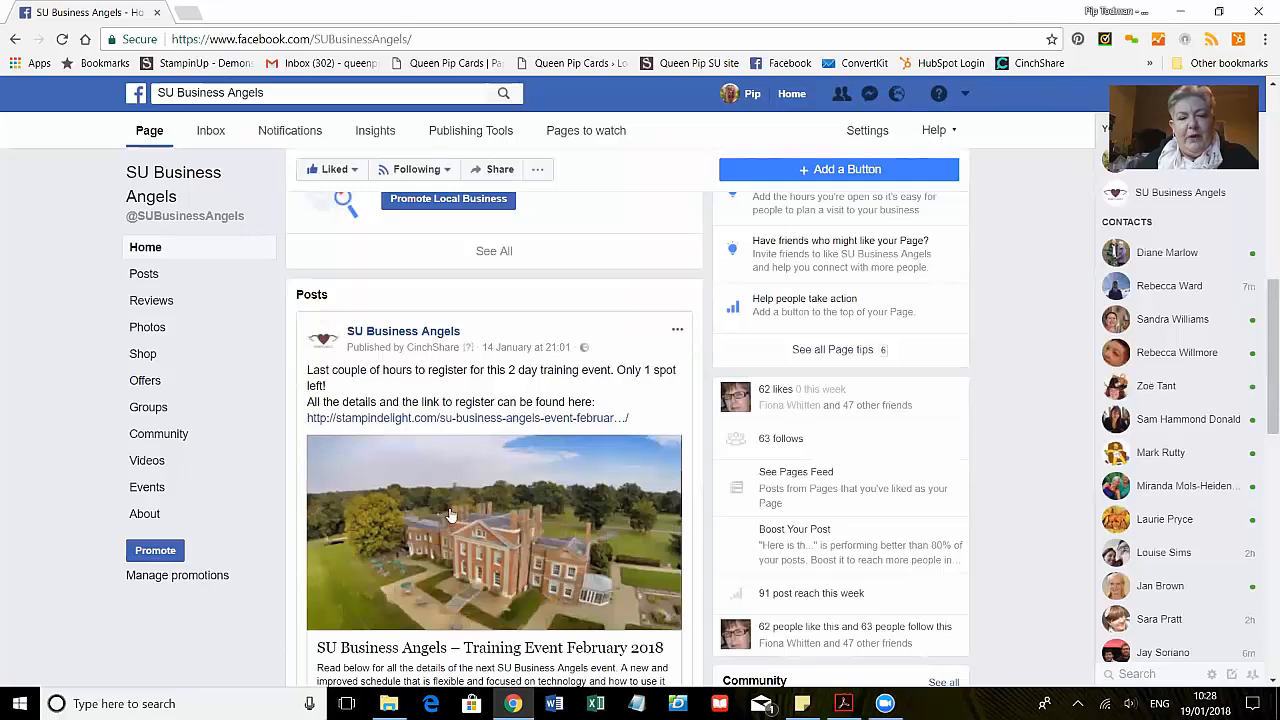
scroll(520, 457, down, 4)
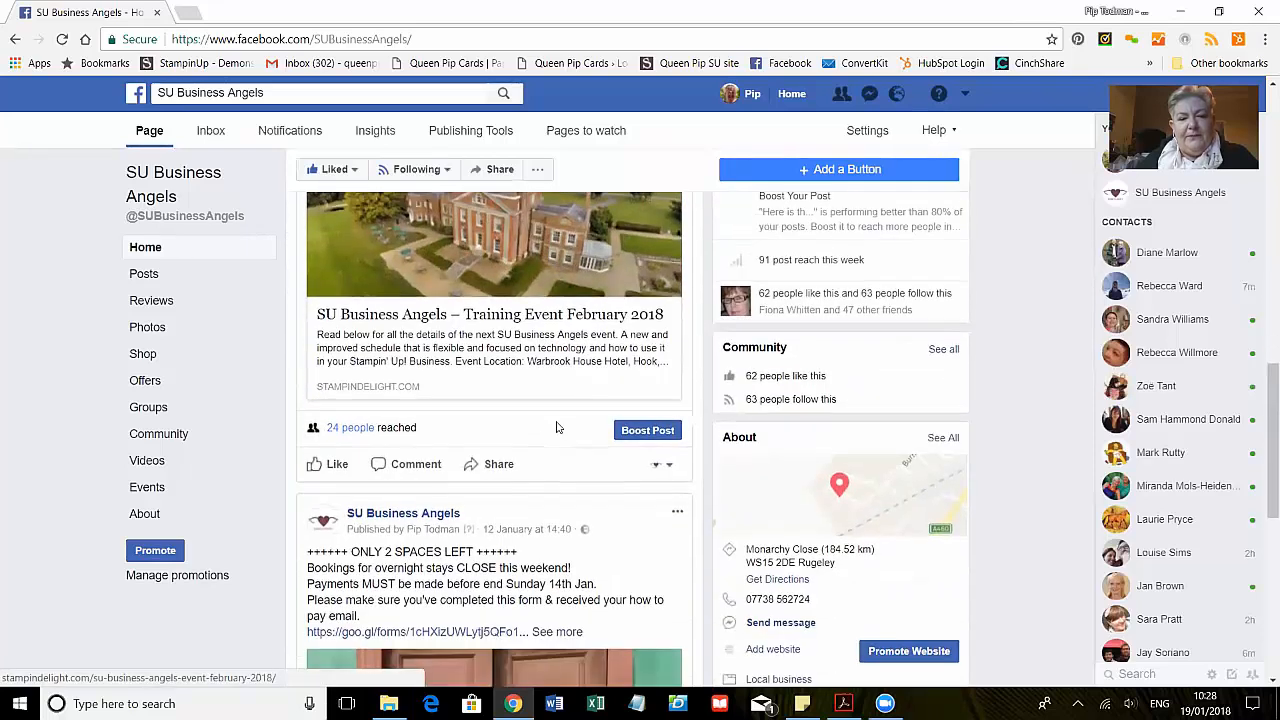
scroll(565, 445, down, 4)
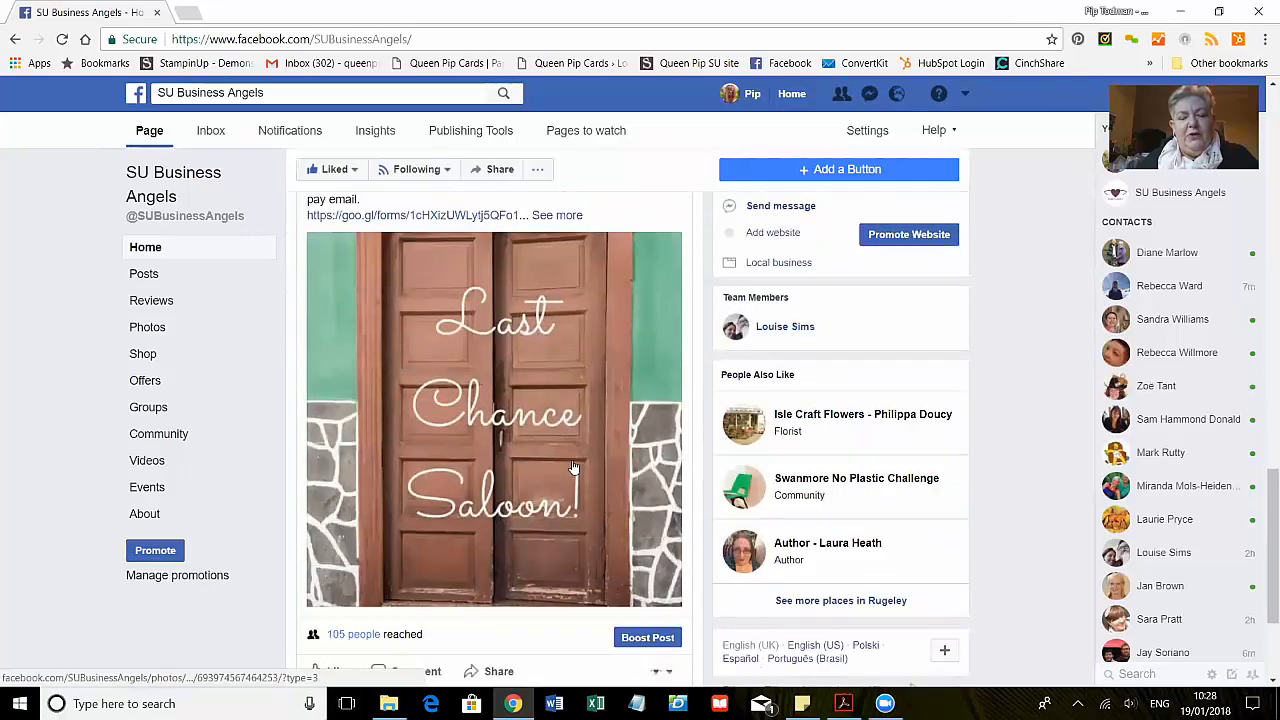
scroll(577, 467, up, 20)
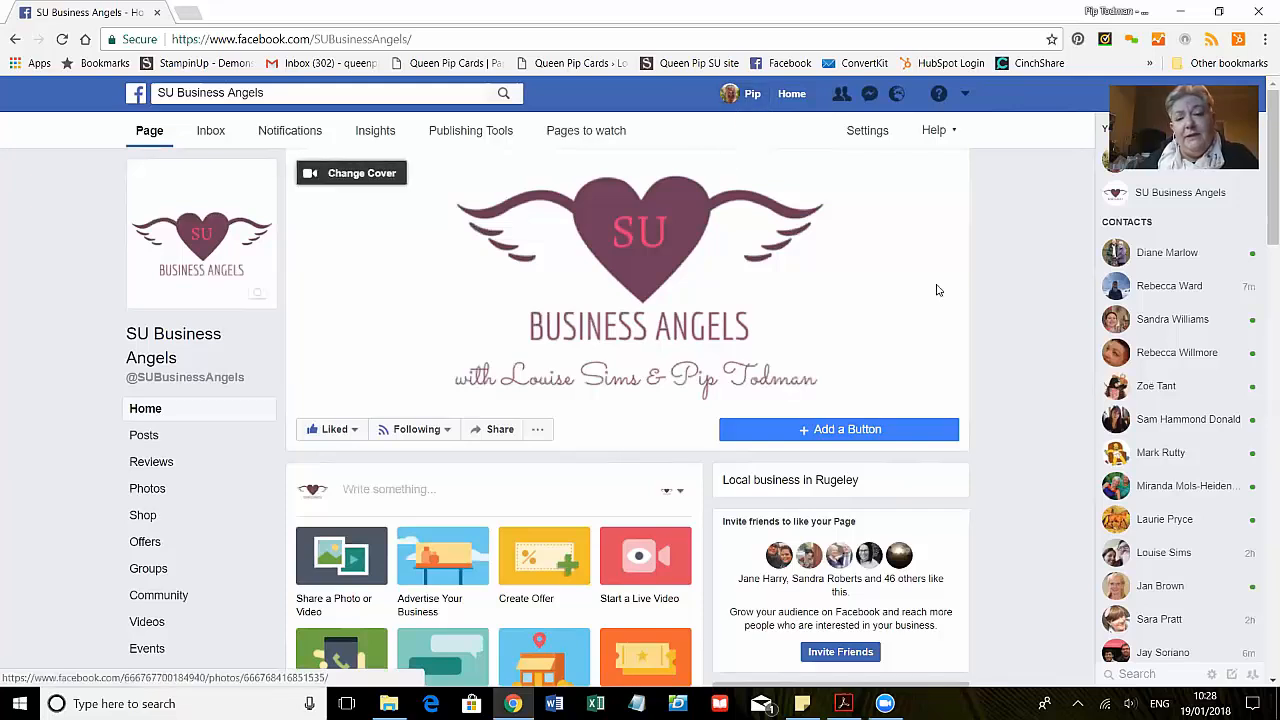
- Open the top-bar account menu that lists the three managed Pages and the Create Page option
scroll(1003, 298, down, 1)
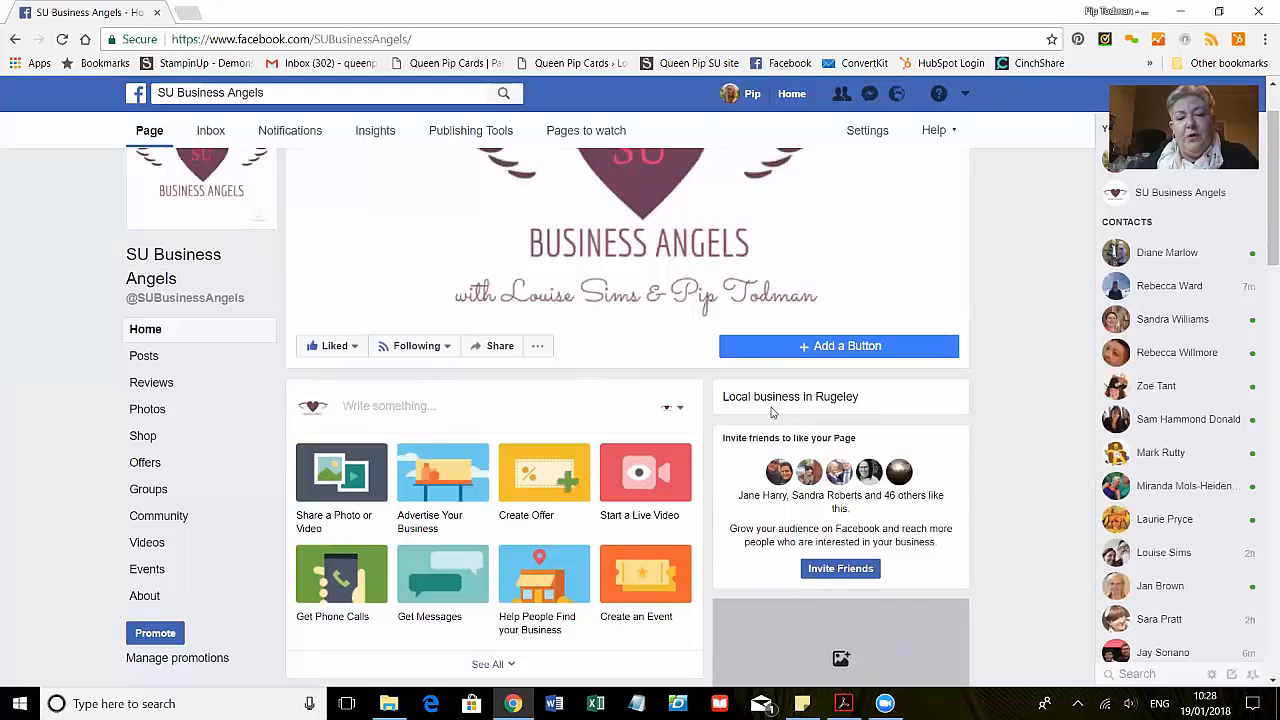
scroll(1021, 250, up, 1)
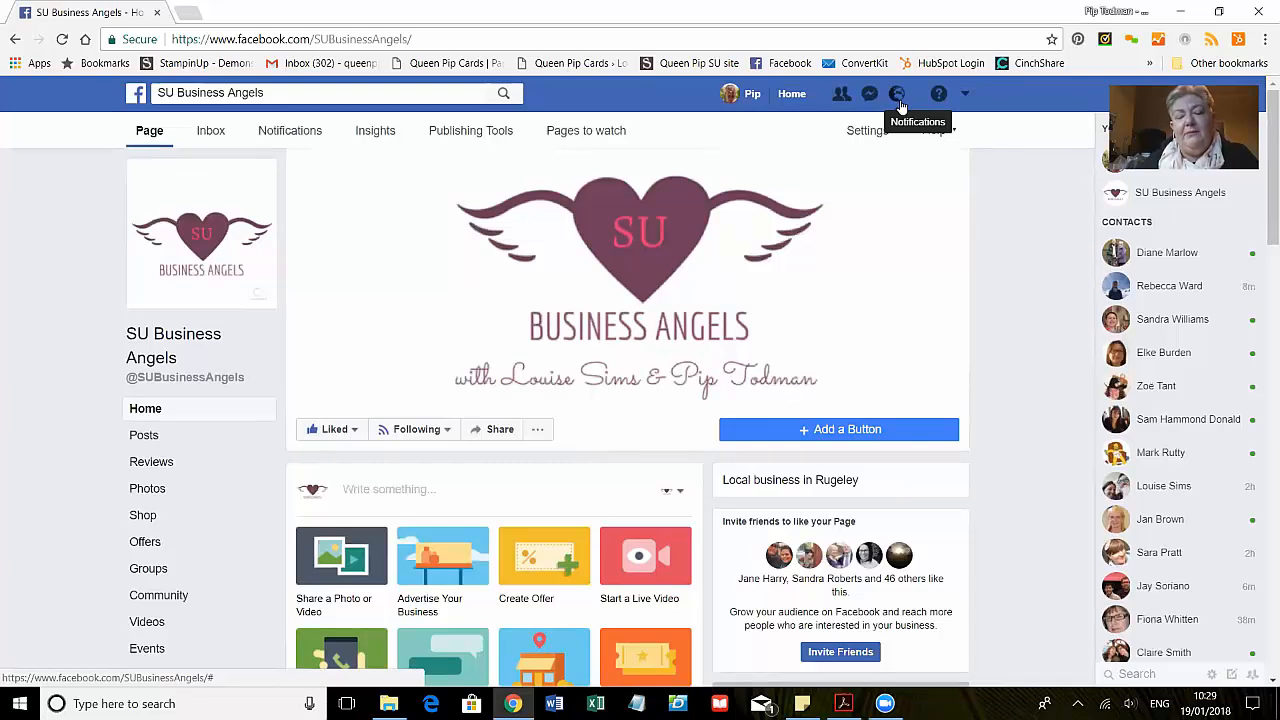
click(966, 96)
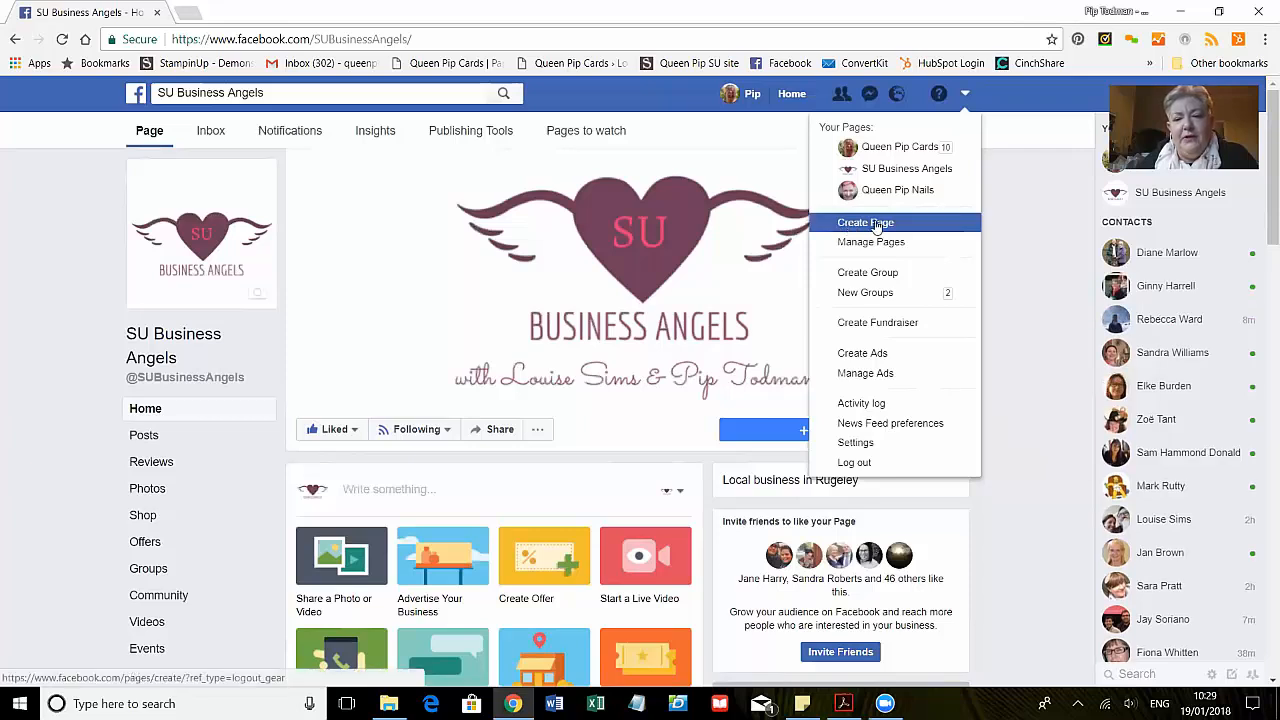
- Choose Create Page and look over the page types to reach the Local business or place form
click(876, 224)
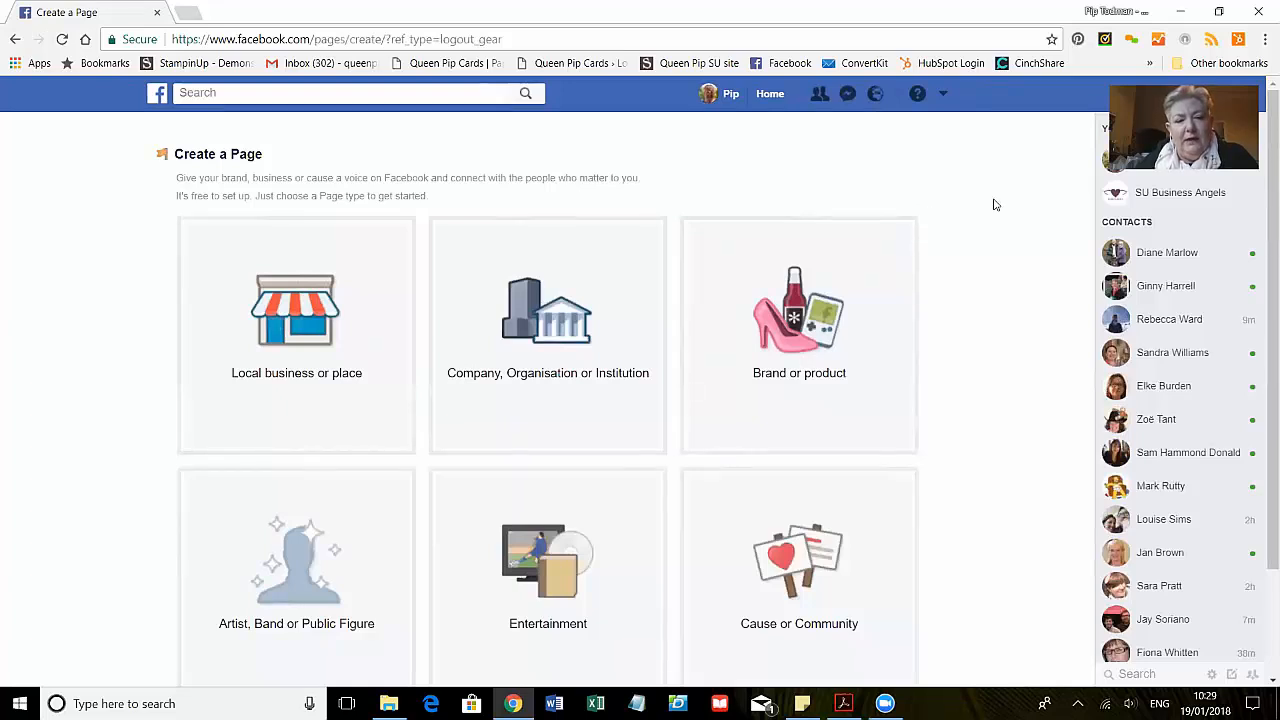
scroll(995, 205, down, 2)
scroll(995, 205, up, 1)
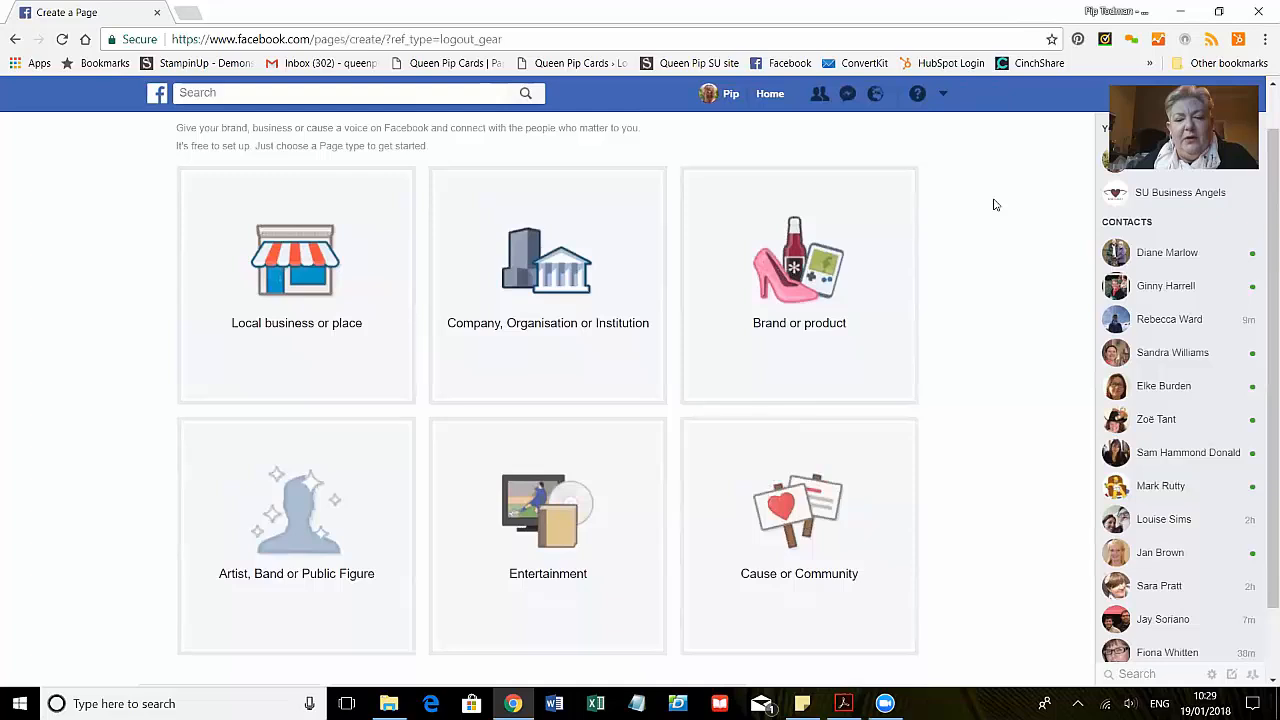
scroll(995, 205, up, 1)
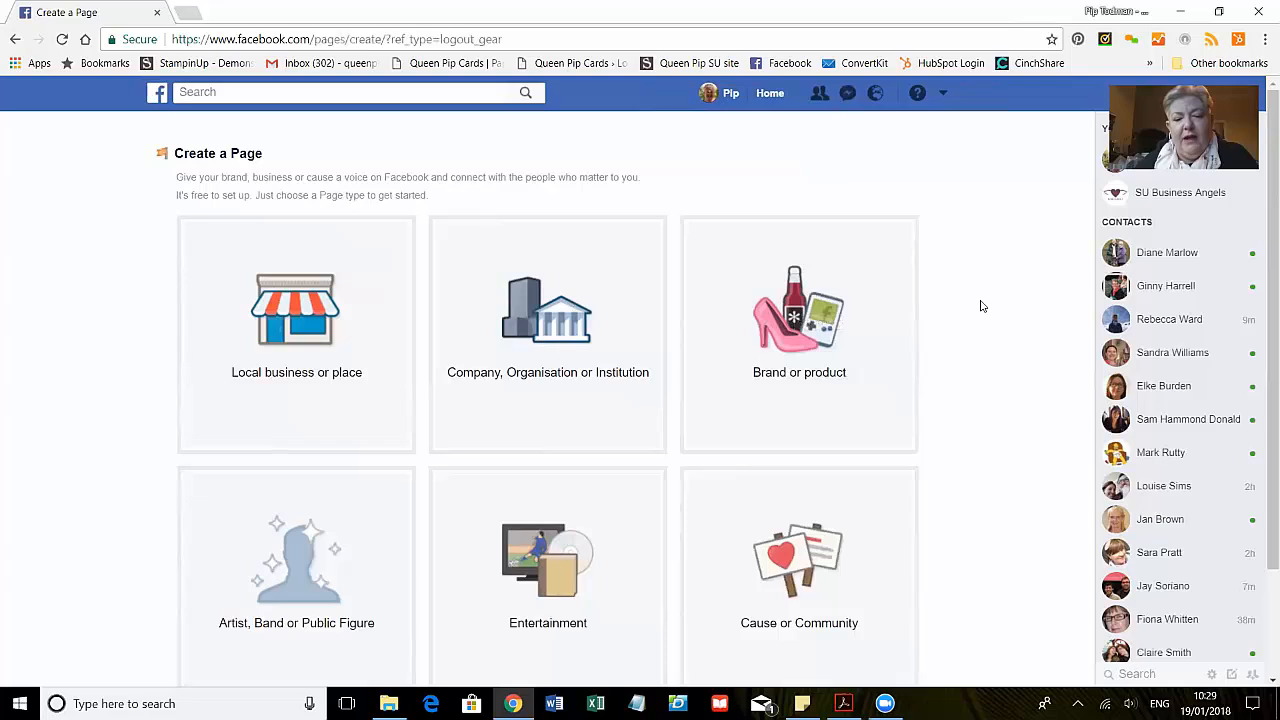
scroll(981, 306, down, 2)
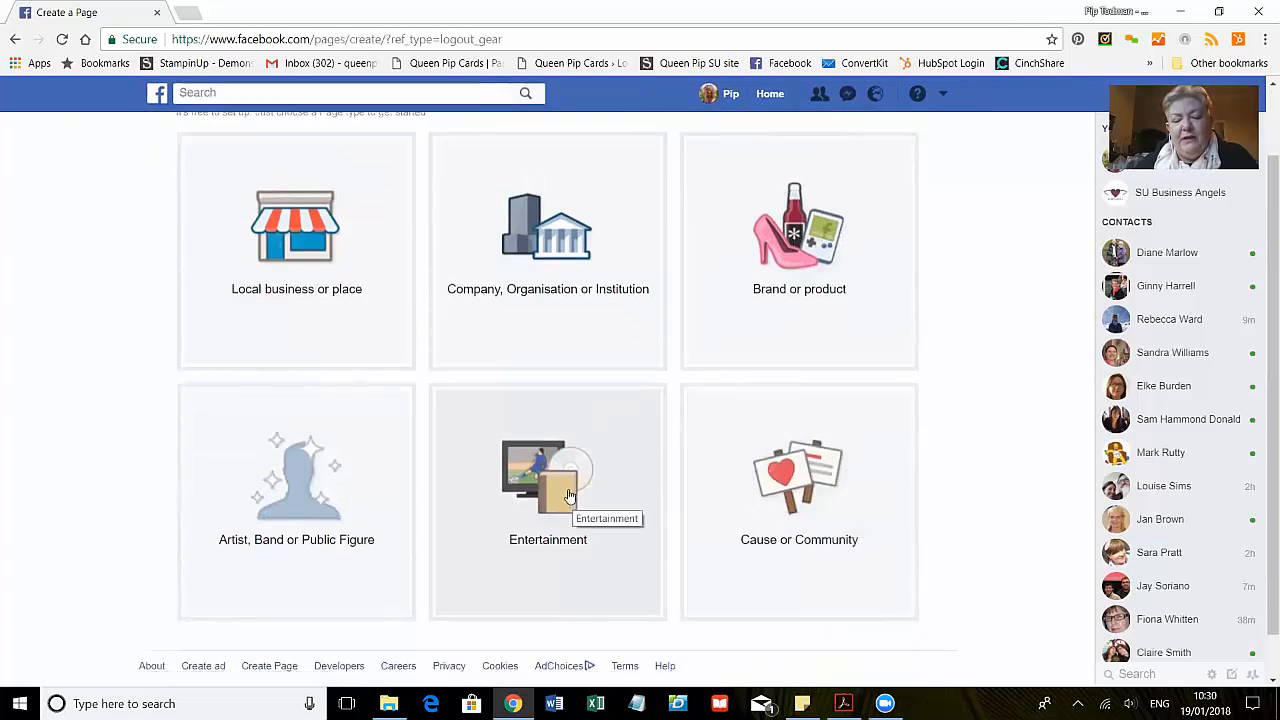
scroll(580, 505, up, 2)
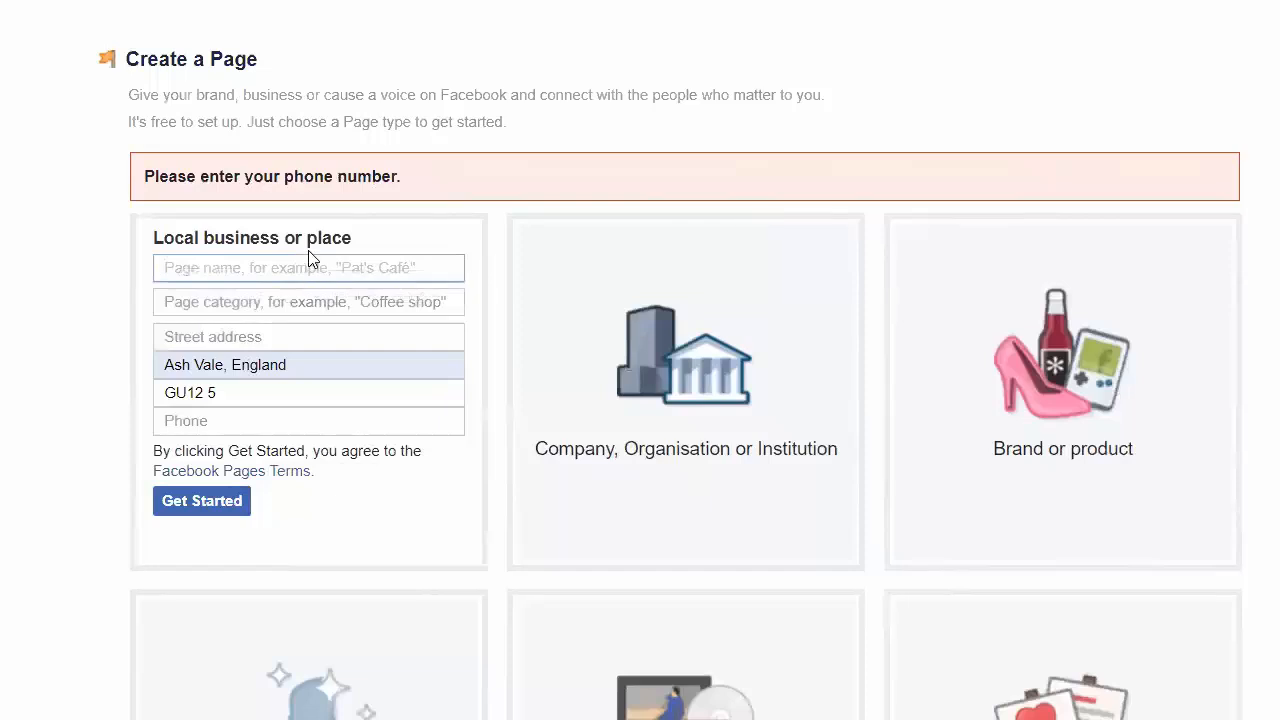
- Name the new Page 'SUBA Test Page' and set its category to Information technology company
click(382, 265)
text(SUBA)
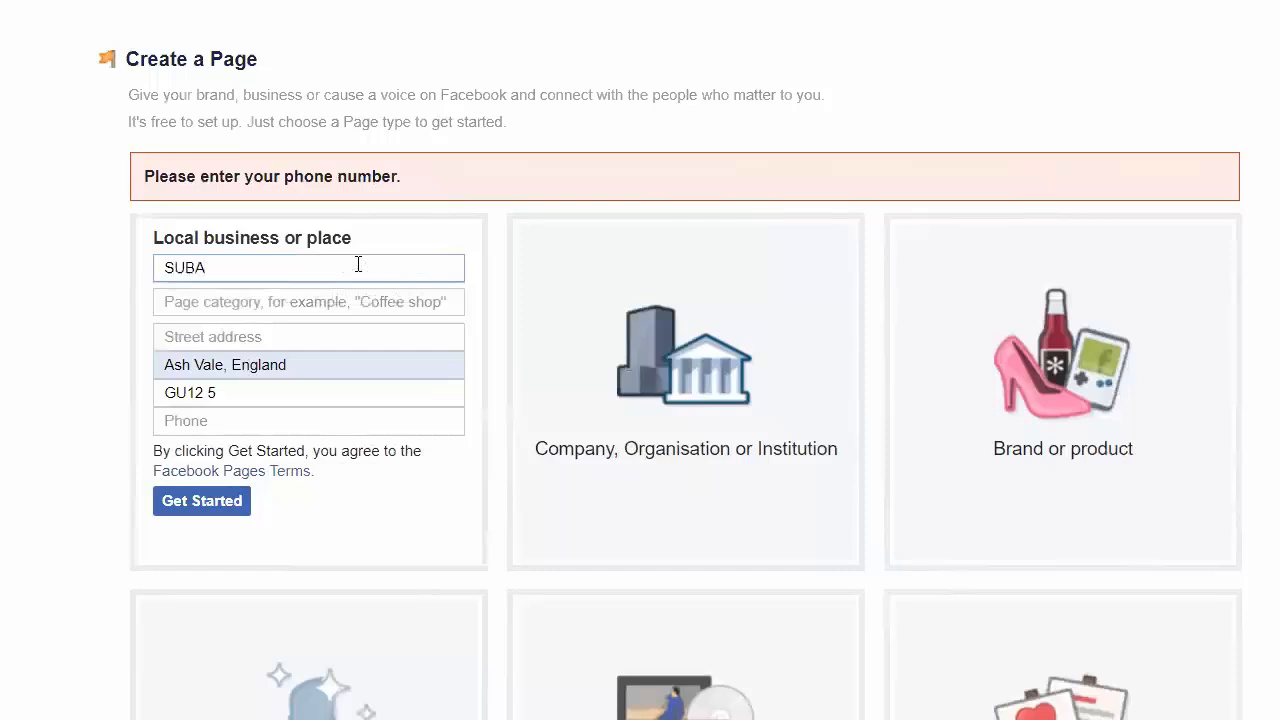
text( Tes)
key(BackSpace)
key(BackSpace)
text(t Page)
click(368, 303)
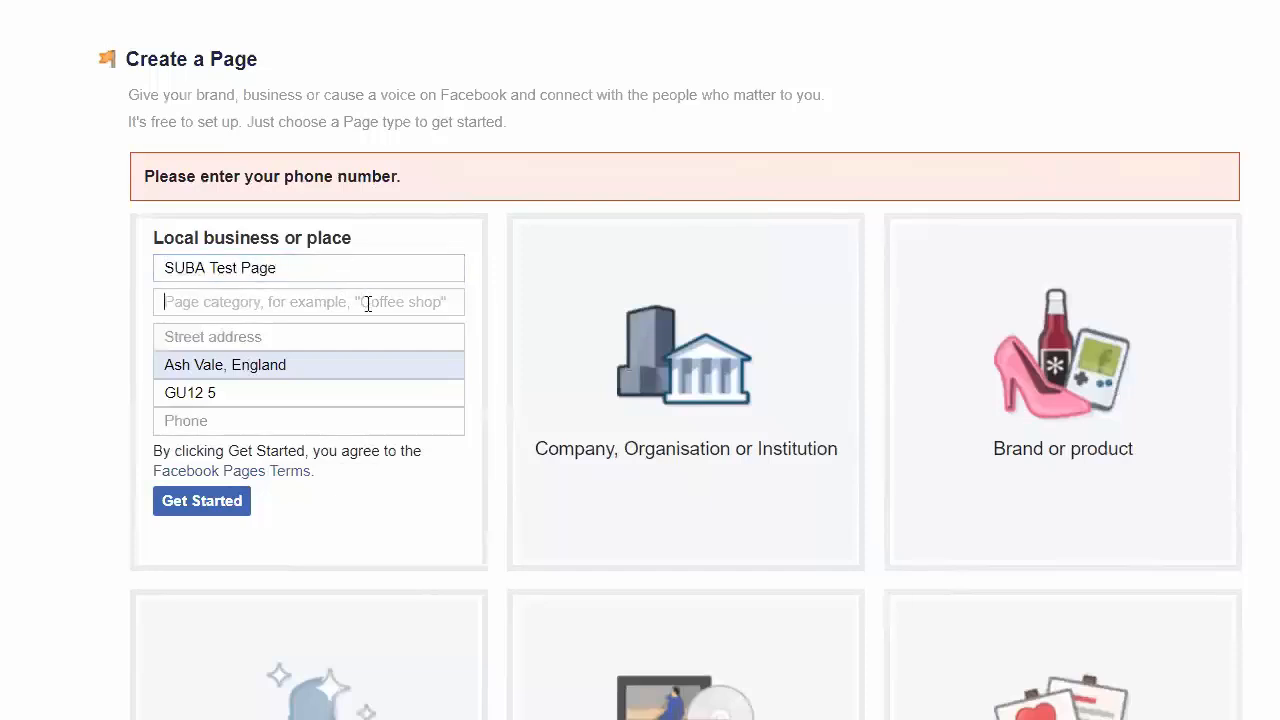
text(Tec)
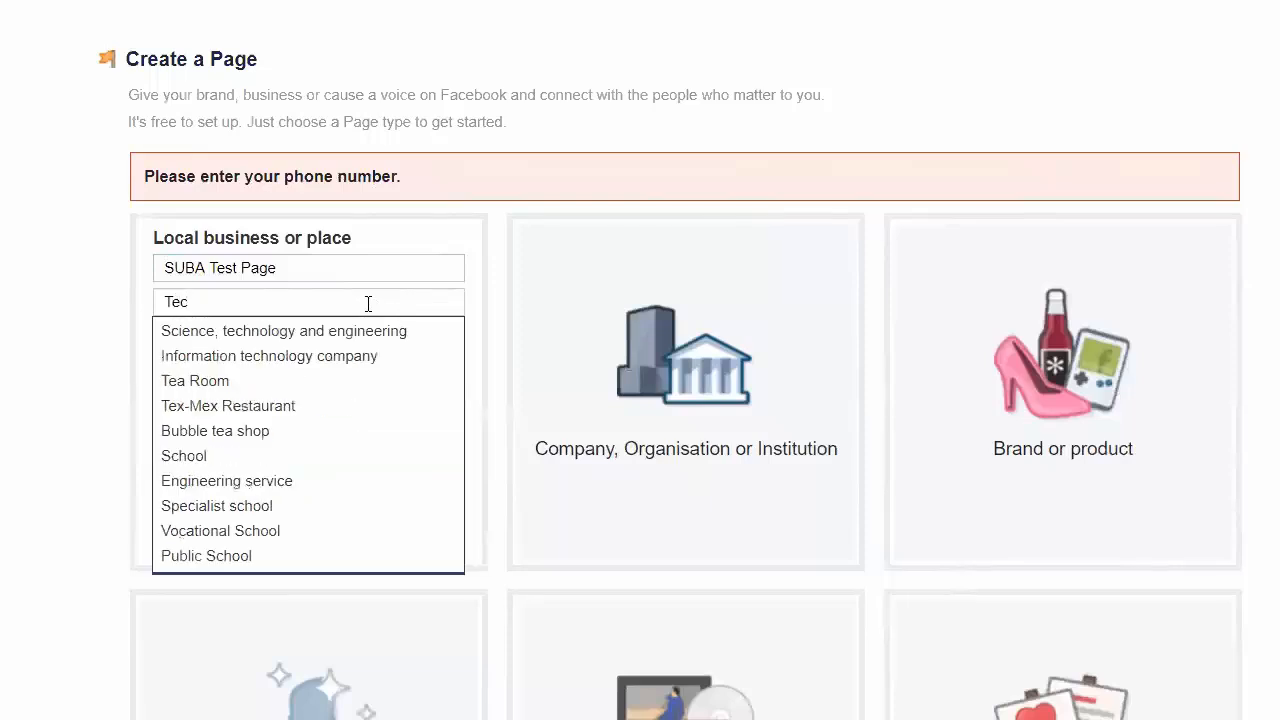
click(366, 358)
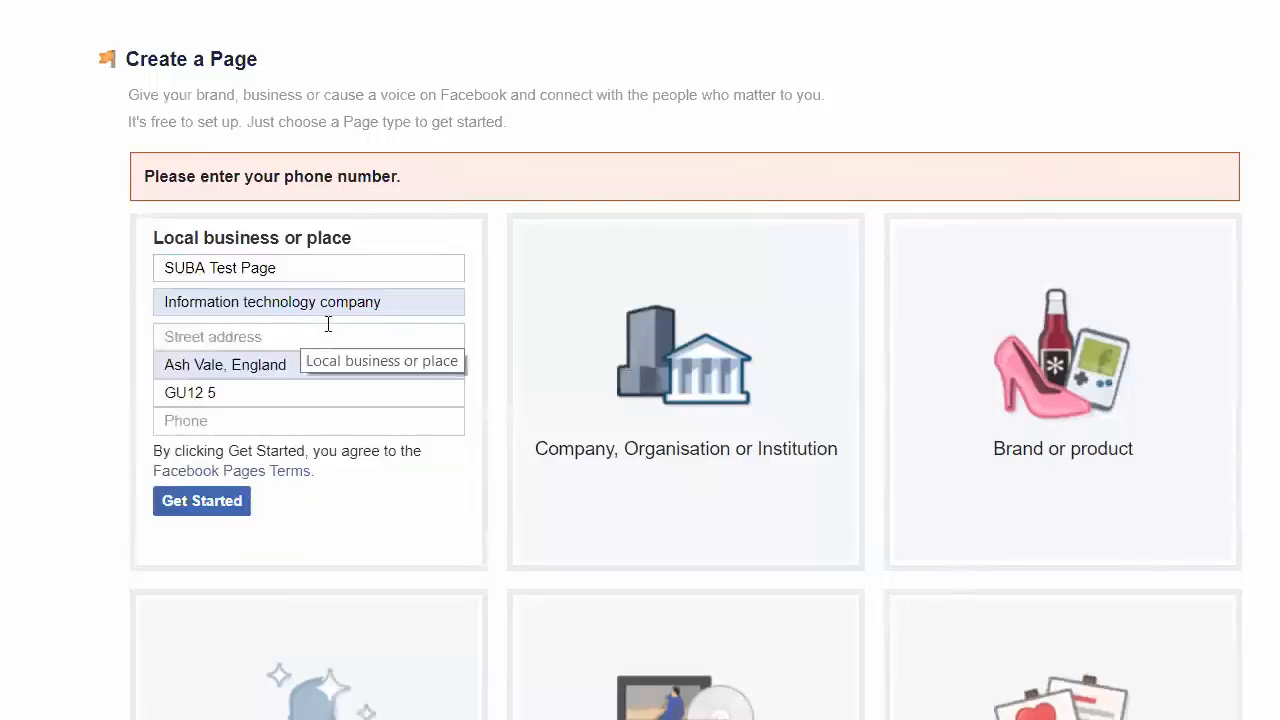
- Enter the business street address and phone number, then submit to create the Page
click(282, 334)
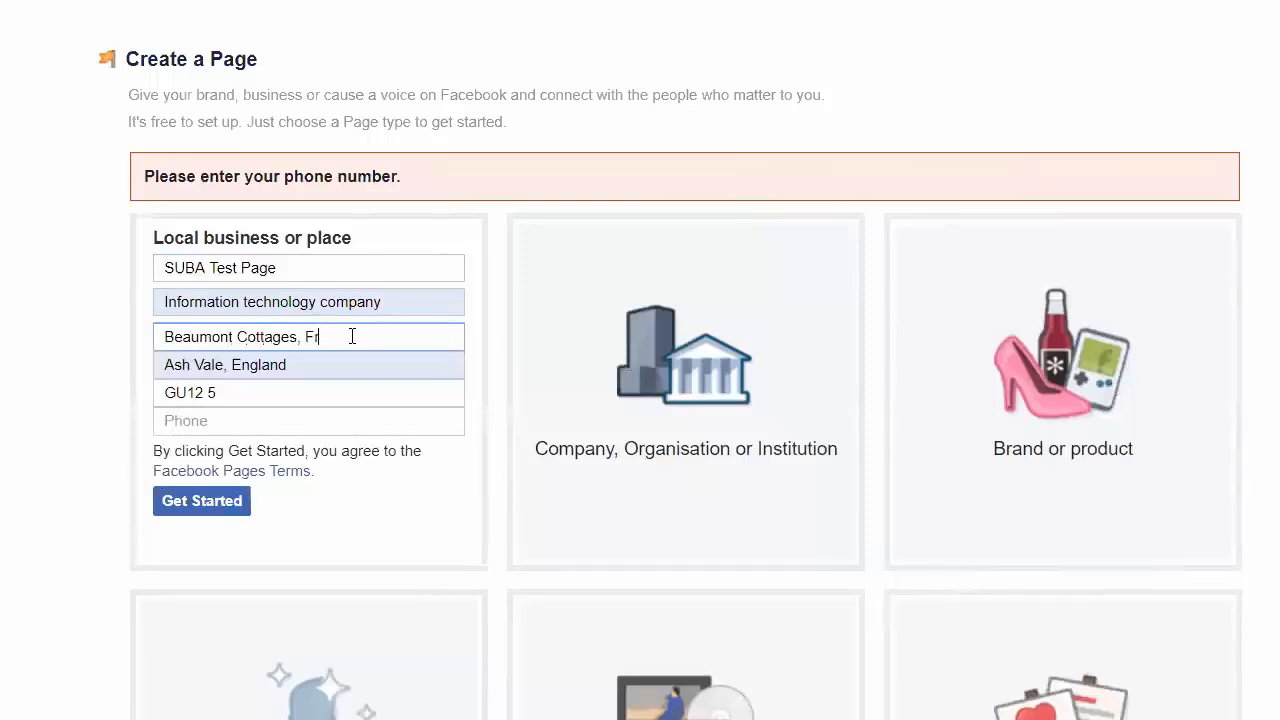
right_click(341, 345)
key(Escape)
text(Frimley)
click(331, 421)
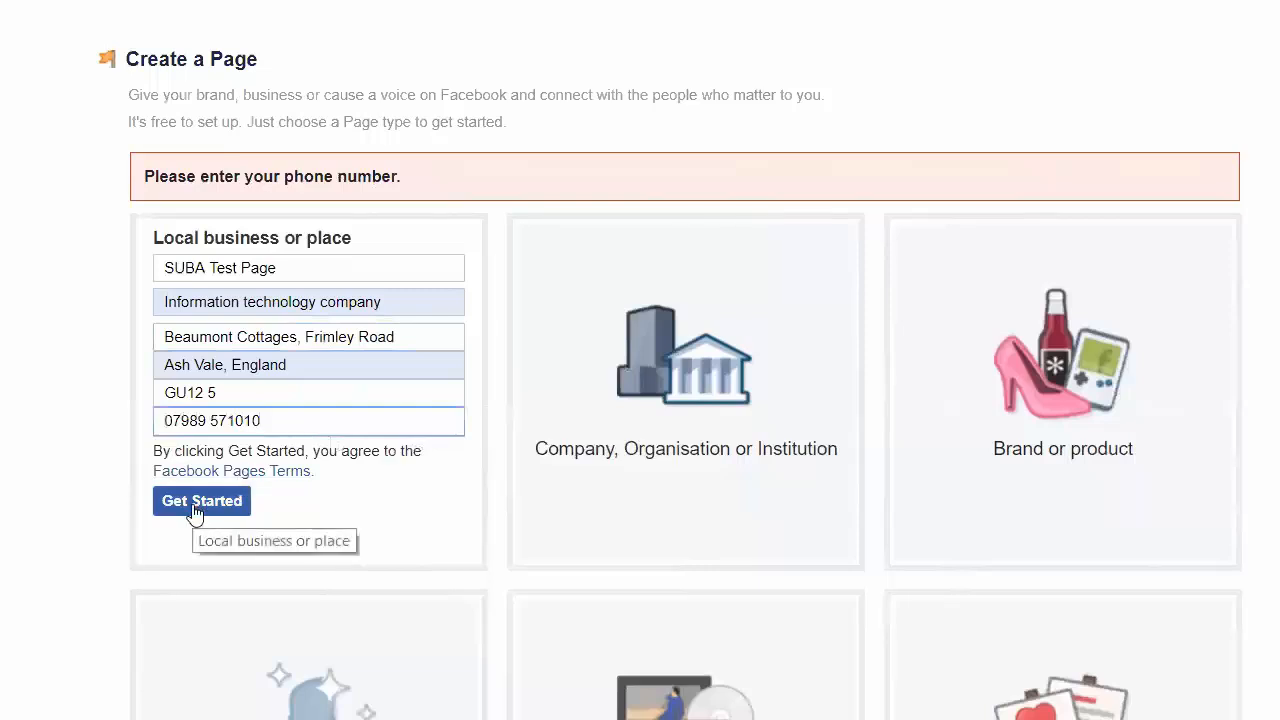
click(199, 502)
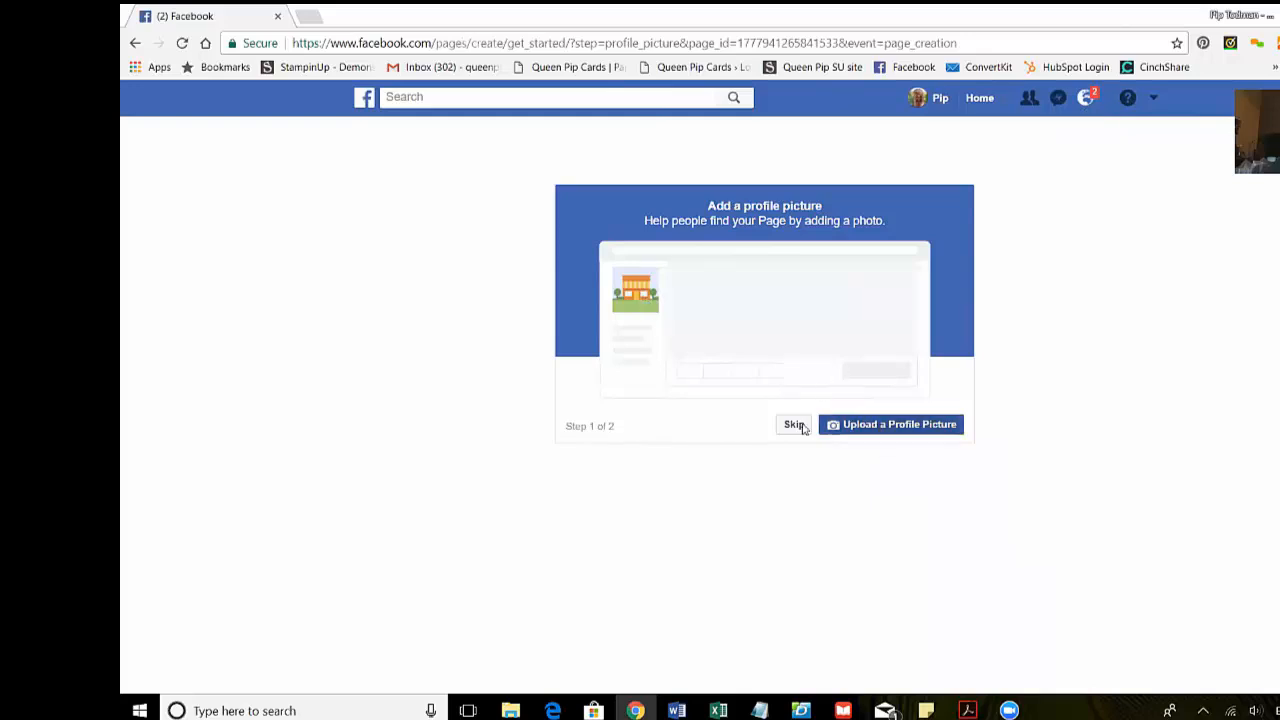
- Upload SUBA Logo Fresh Fig from the Business Angels Leadership Images folder as the profile picture
drag(422, 208, 411, 400)
click(320, 390)
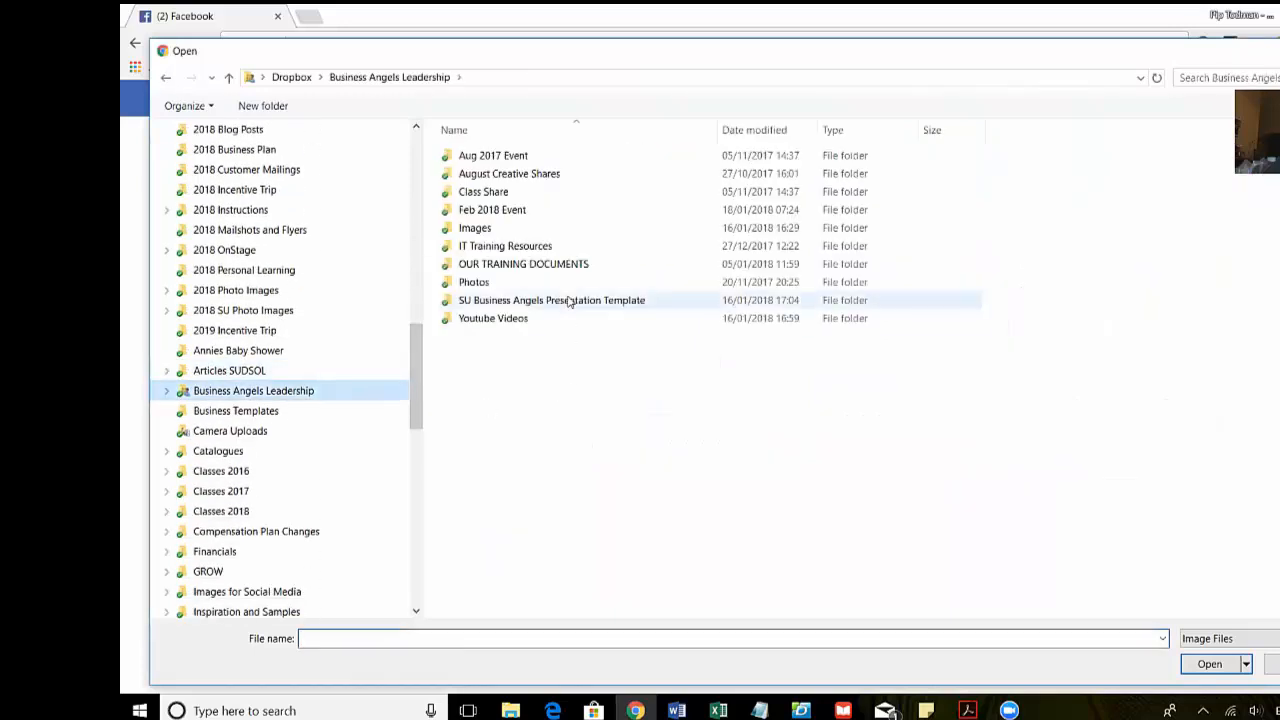
click(521, 229)
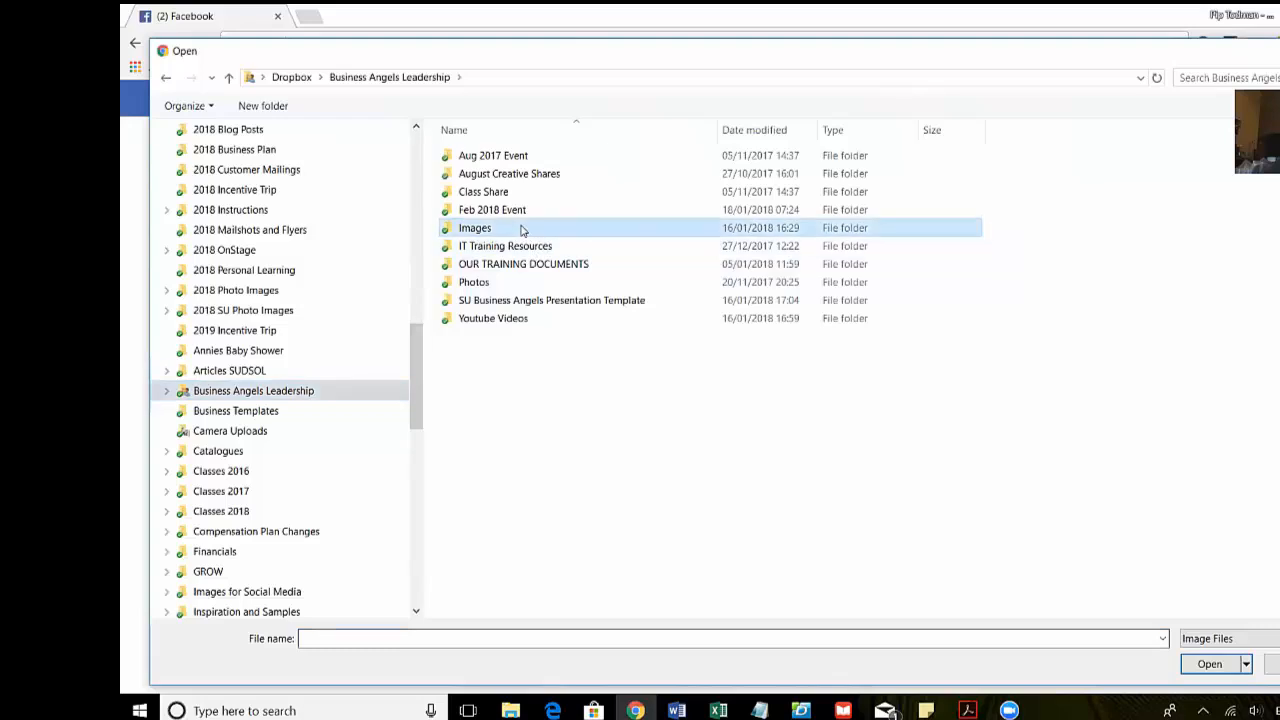
double_click(521, 229)
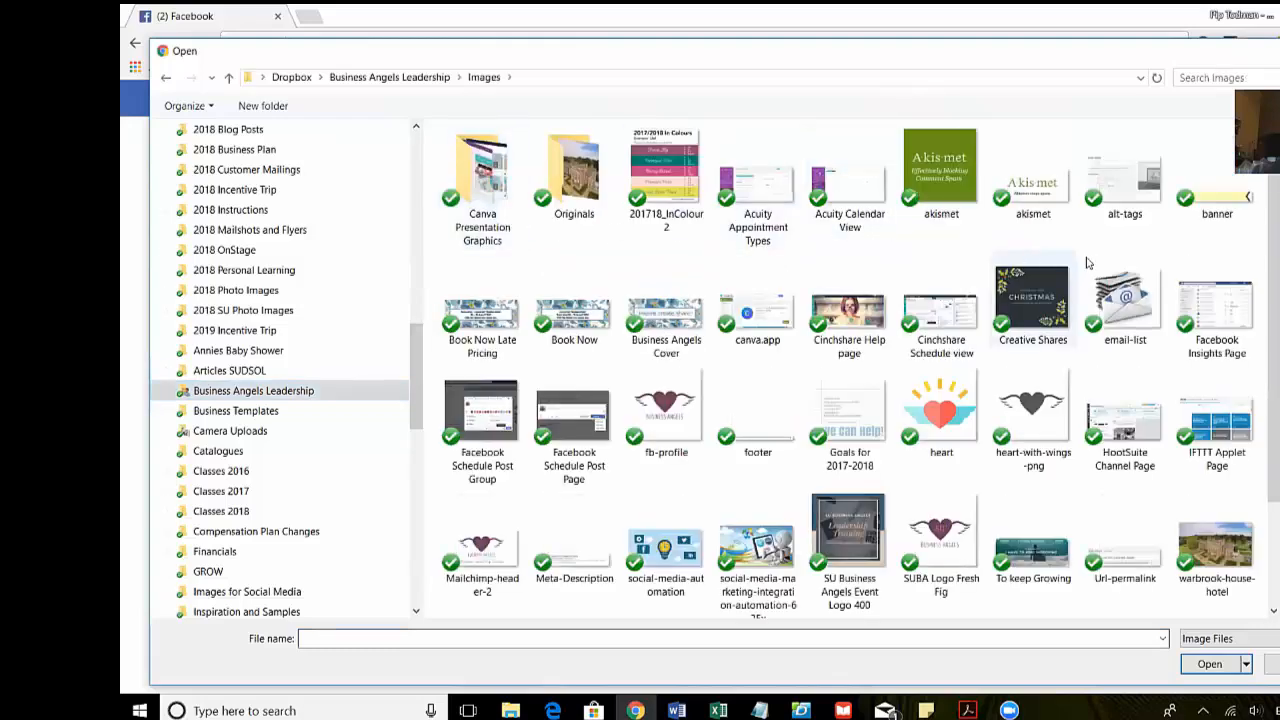
scroll(1085, 300, down, 1)
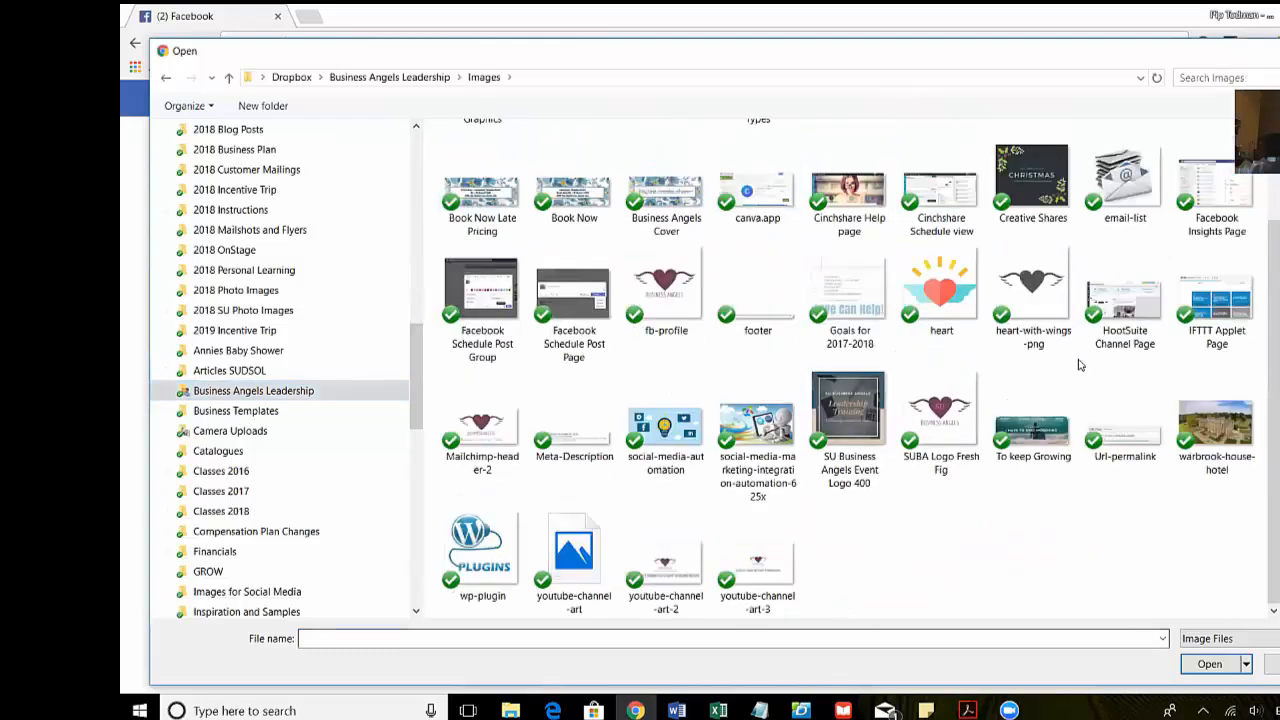
click(950, 430)
click(1190, 663)
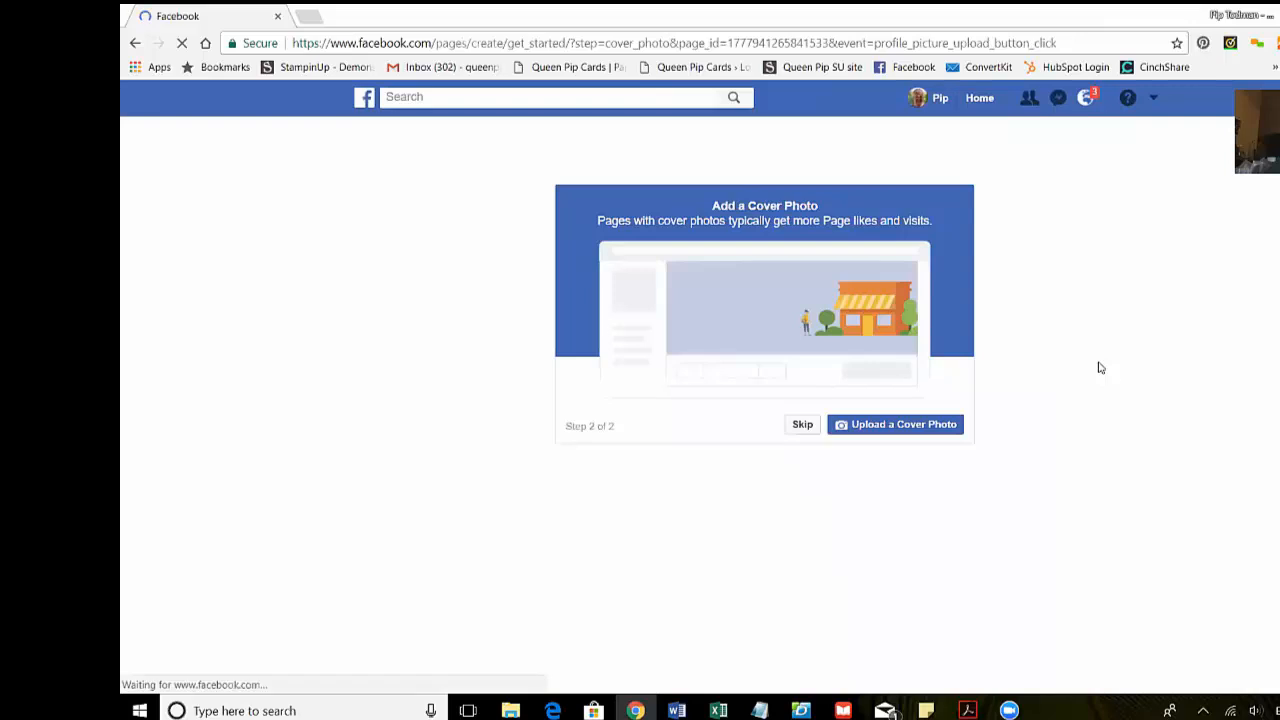
- Upload the SUBA Logo Fresh Fig image as SUBA Test Page's cover photo
click(900, 425)
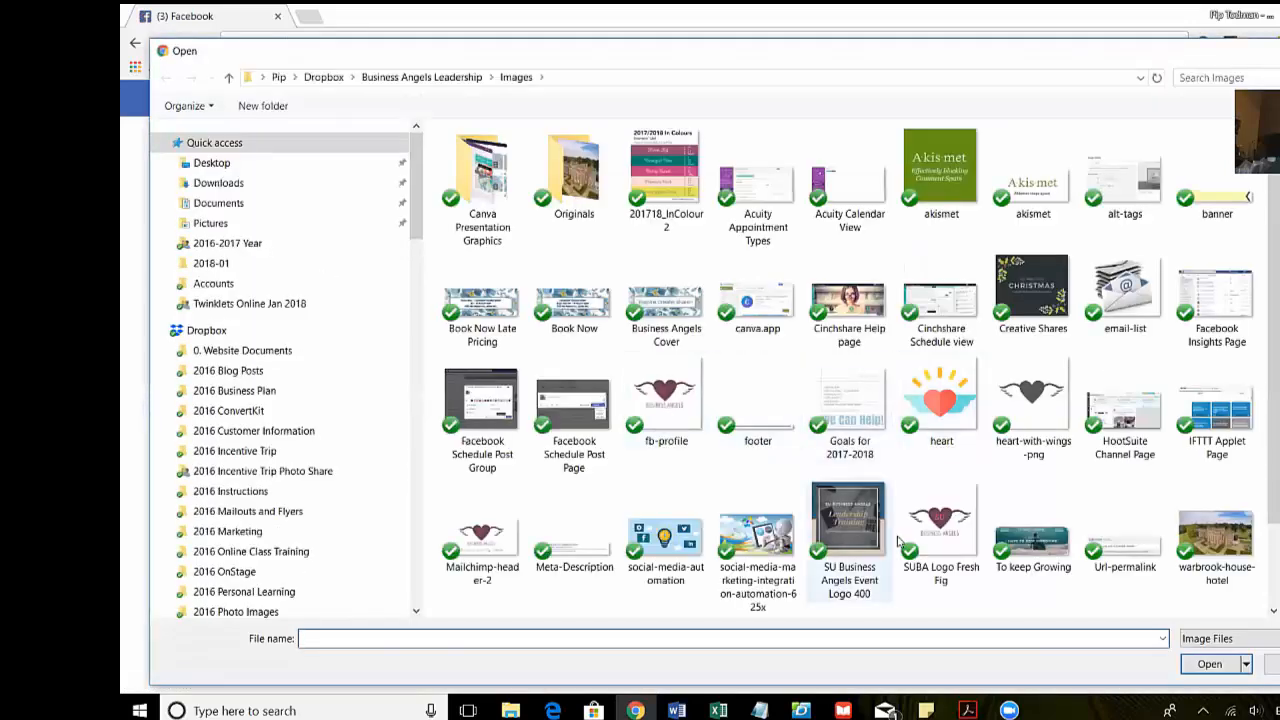
click(940, 520)
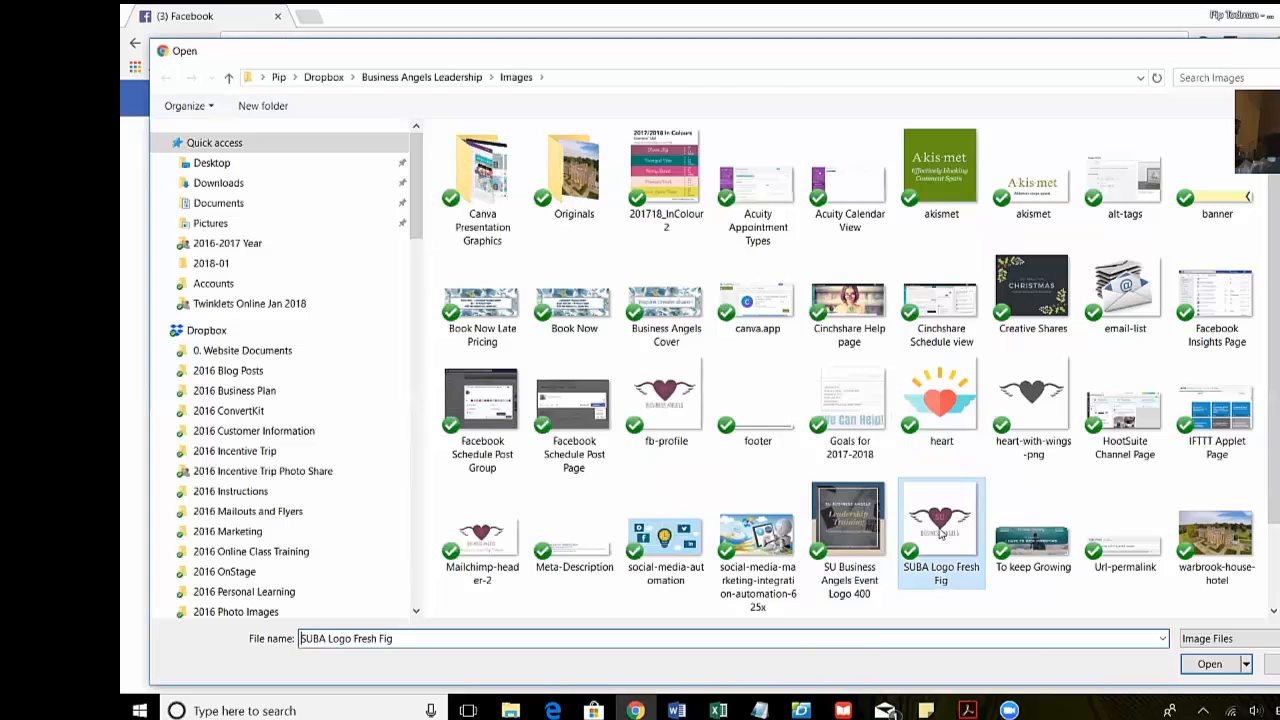
click(1212, 664)
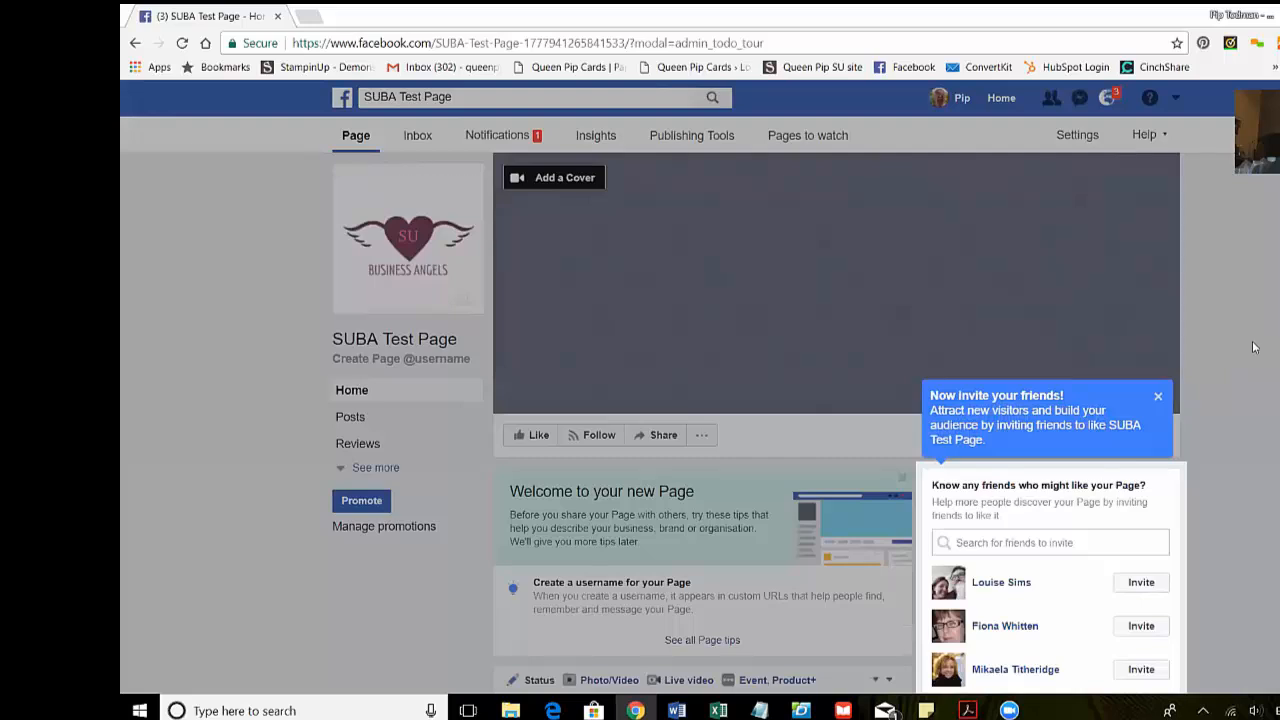
- Dismiss the invite-friends tip and publish the post 'Hi and welcome to our test page!'
click(1159, 398)
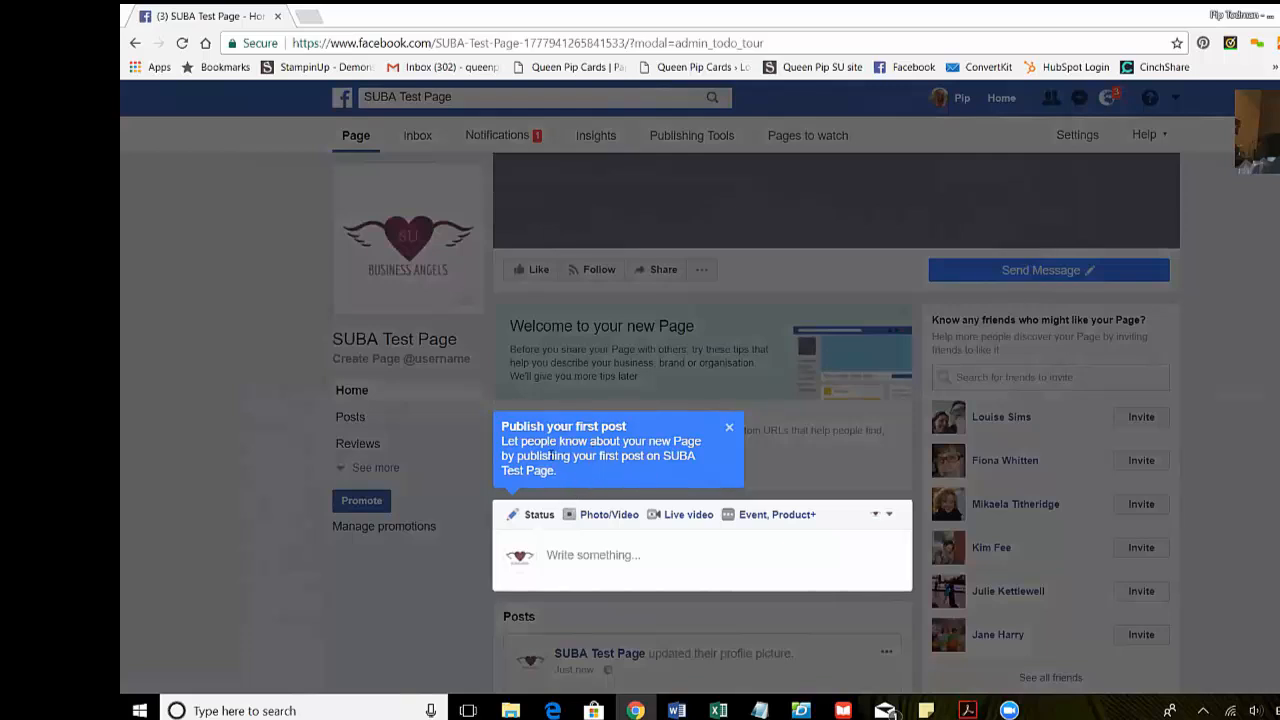
click(625, 554)
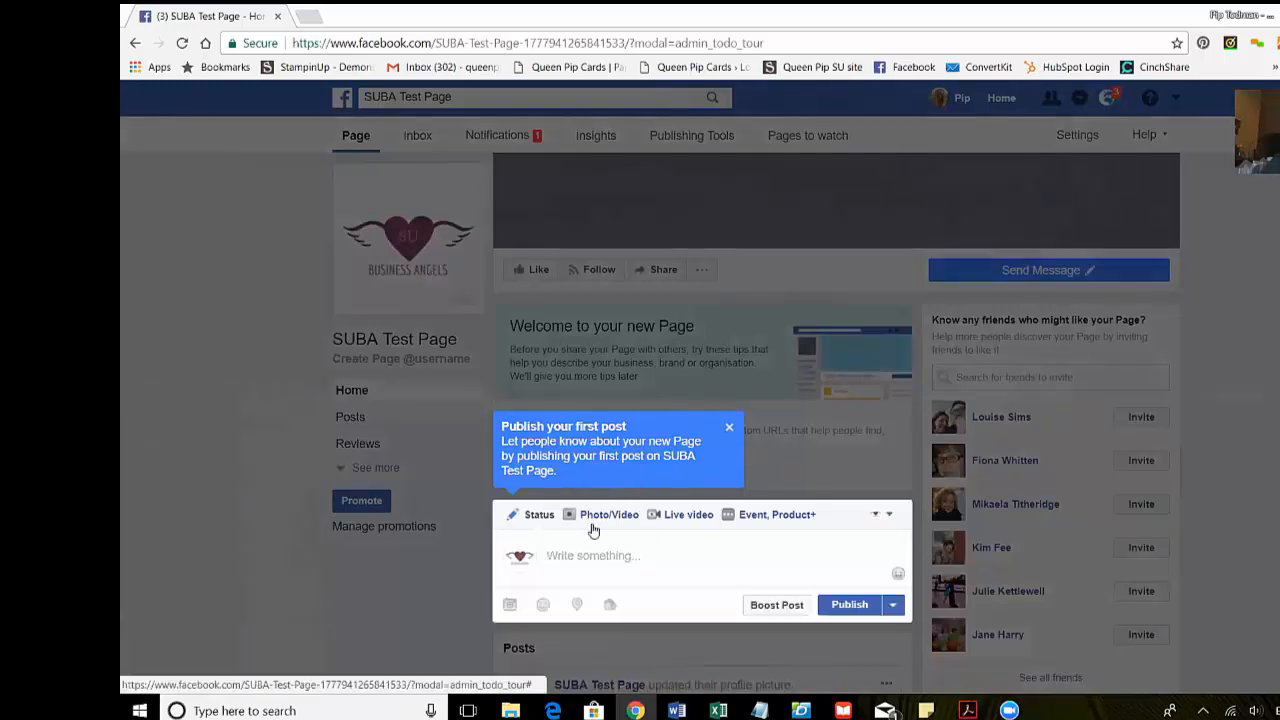
text(Hi and welcome to our tes)
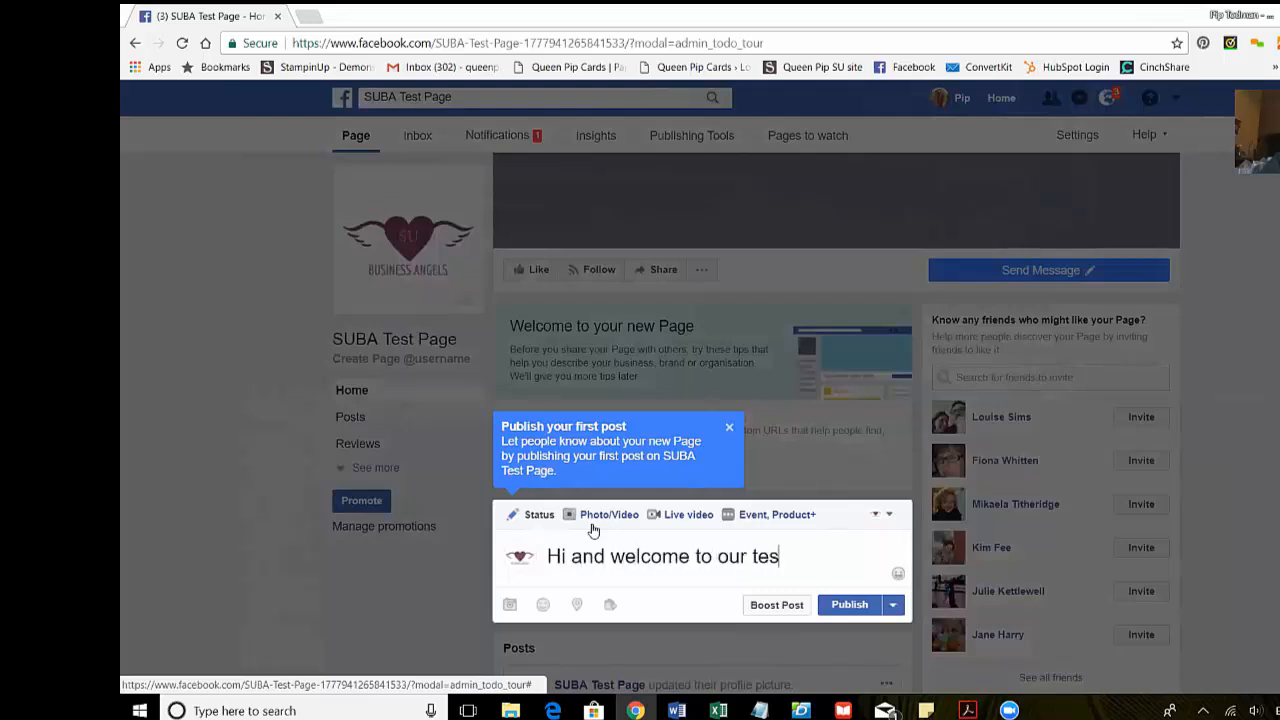
text(t page!)
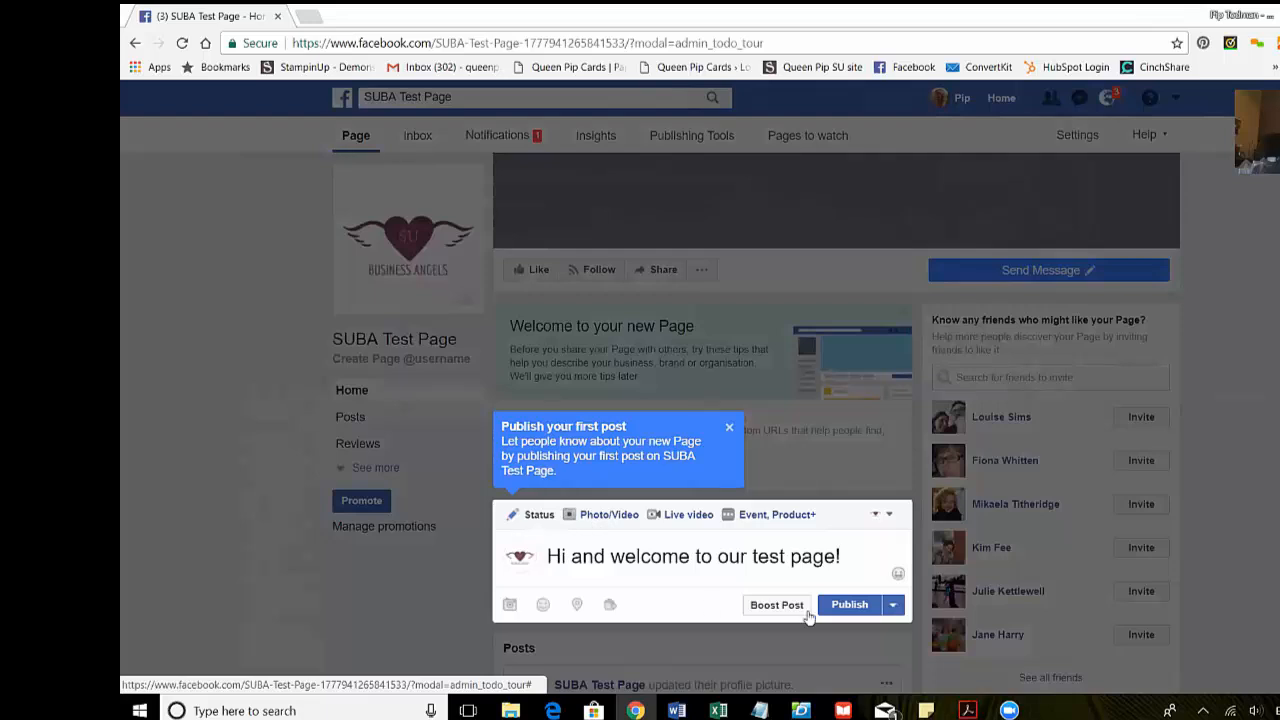
click(840, 606)
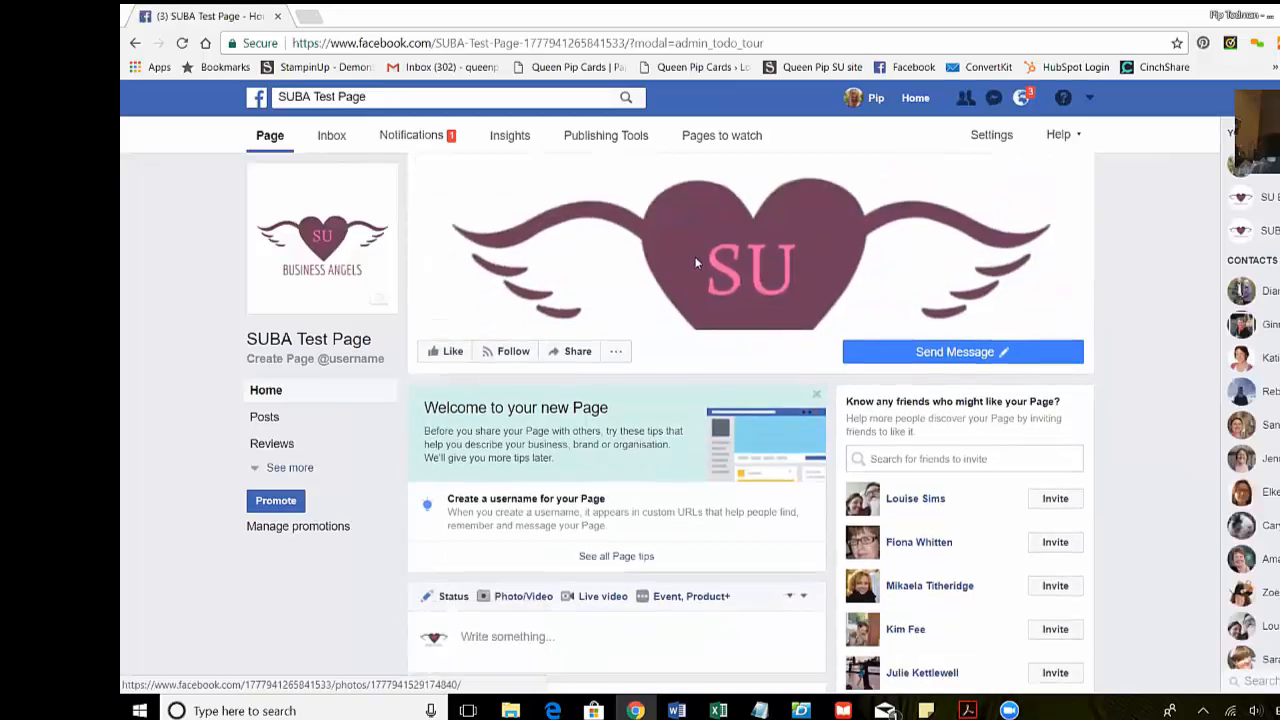
scroll(565, 400, down, 3)
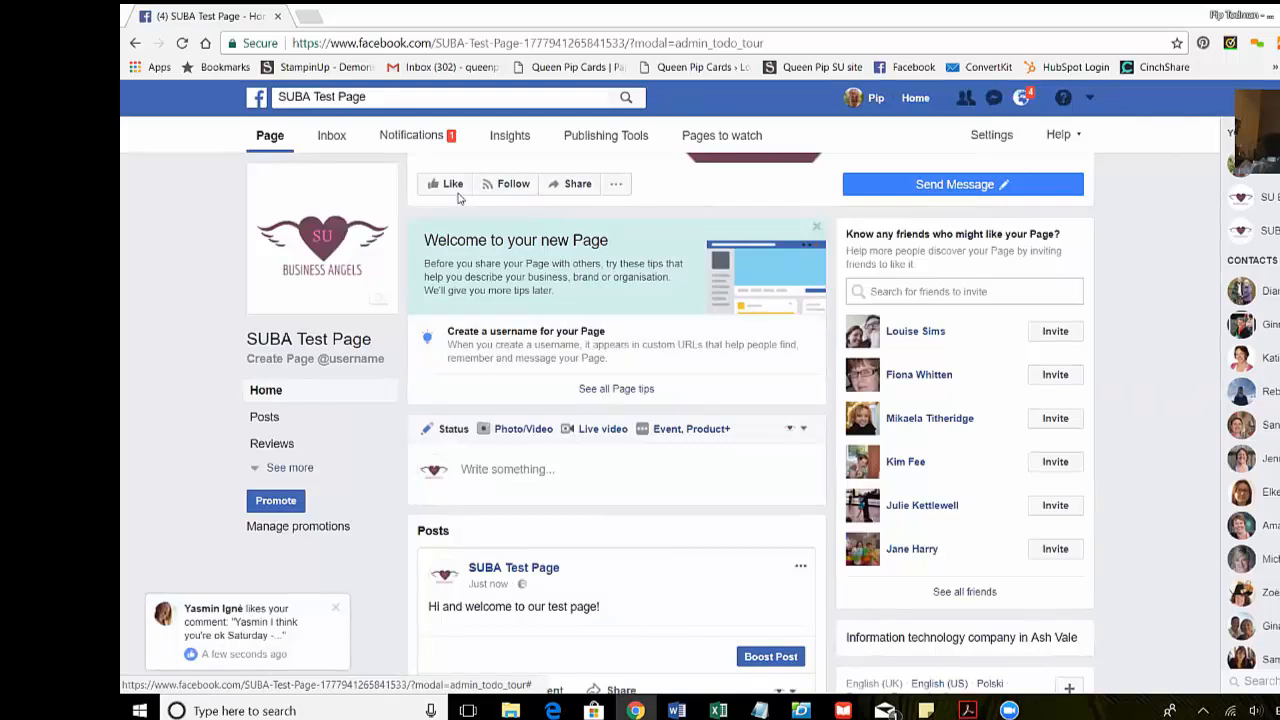
click(732, 43)
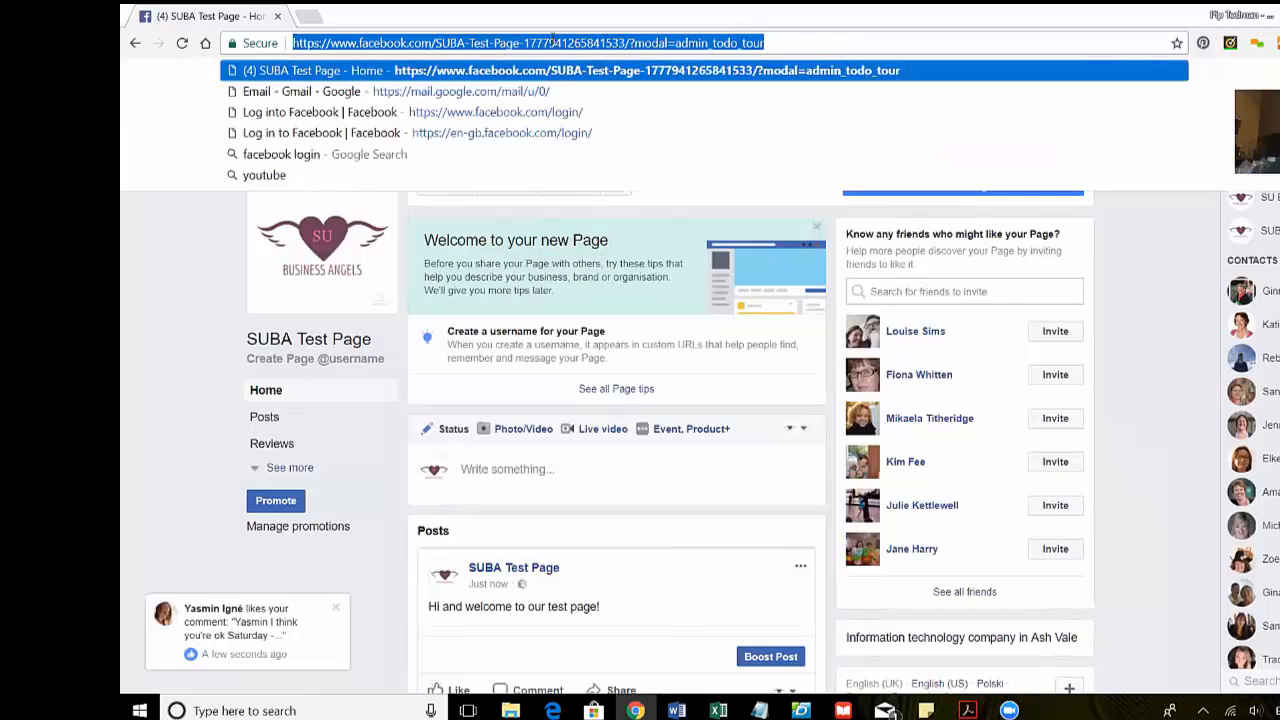
click(555, 42)
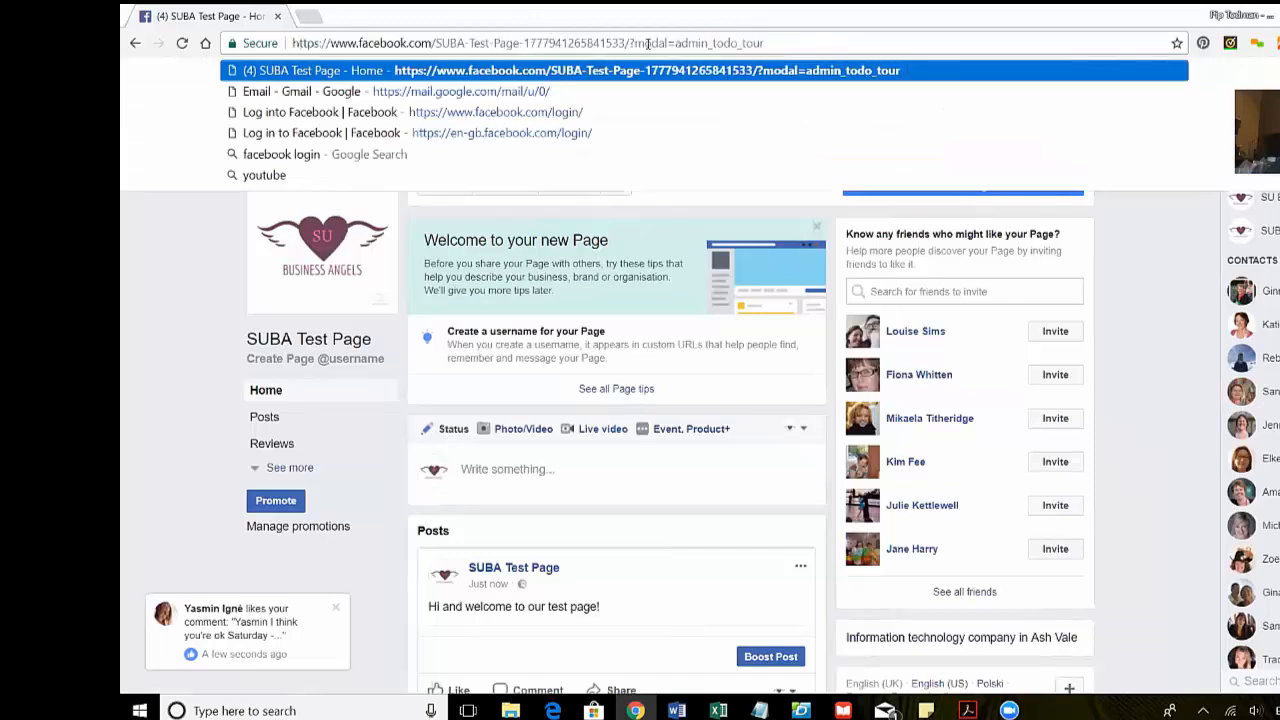
drag(630, 43, 432, 43)
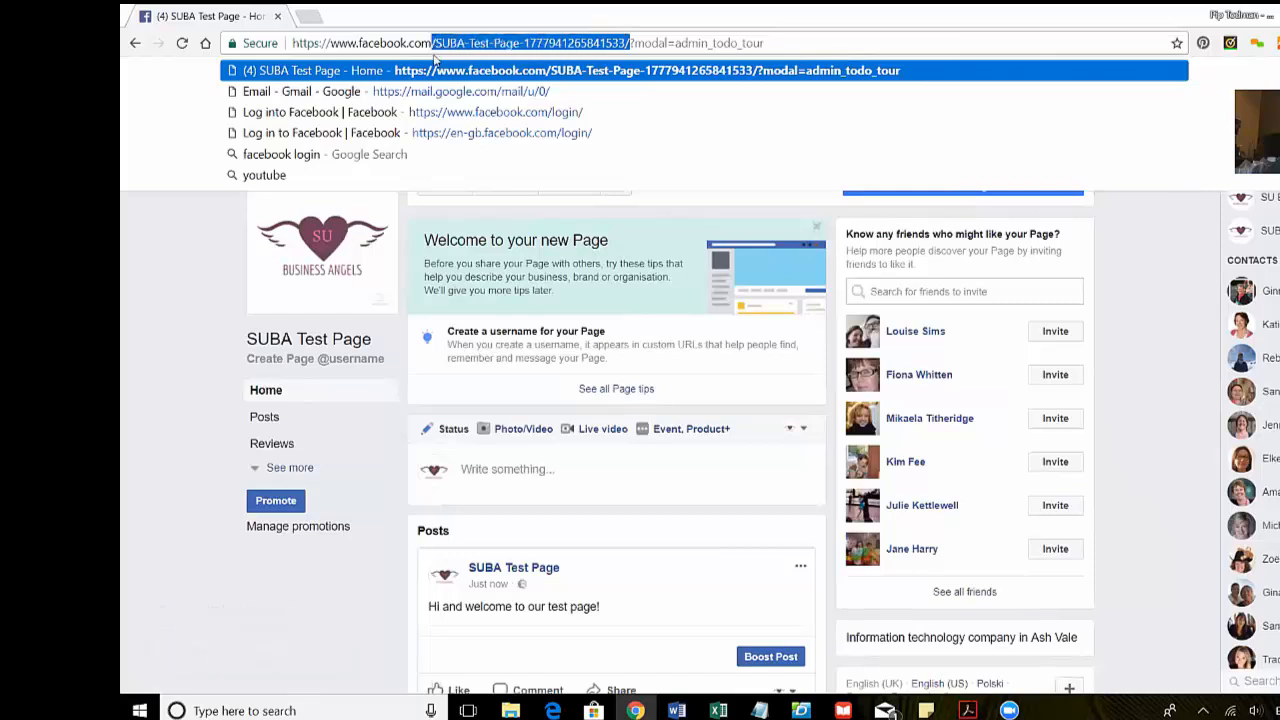
- Create the username SUBATestPage, note the fb.me/SUBATestPage link, and close the confirmation
click(573, 345)
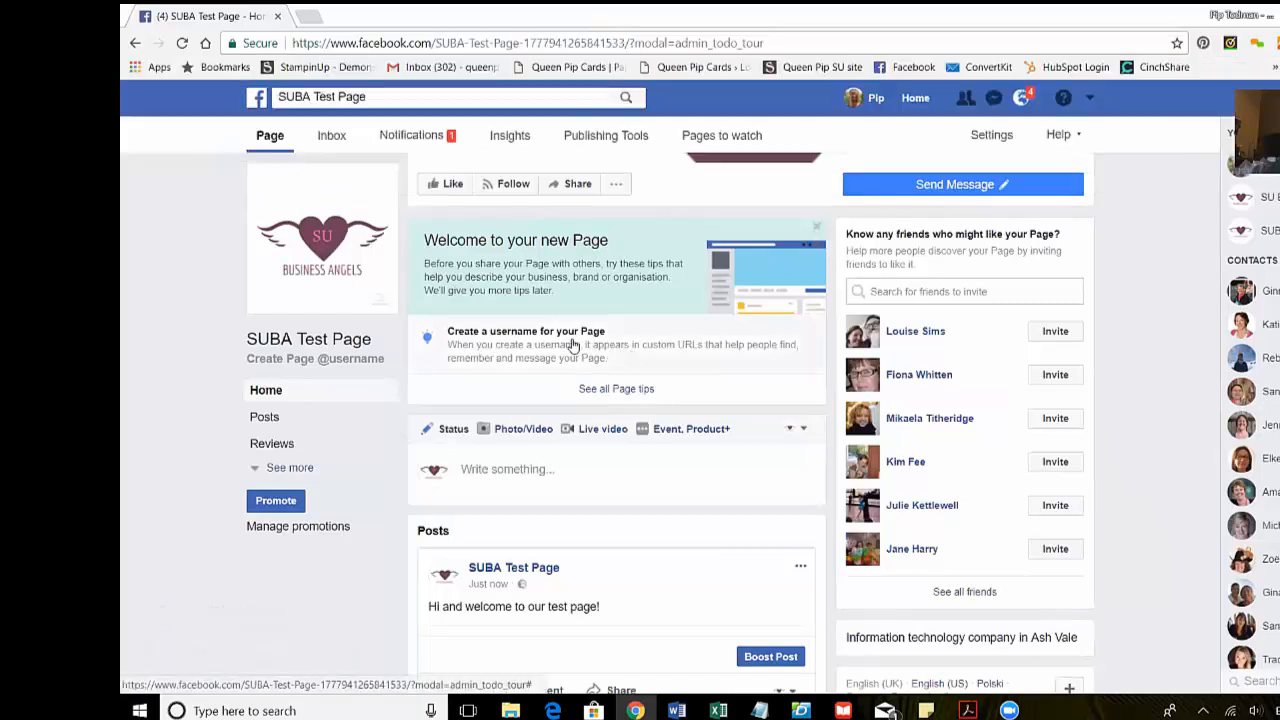
click(573, 345)
click(617, 409)
text(SUBATestPage)
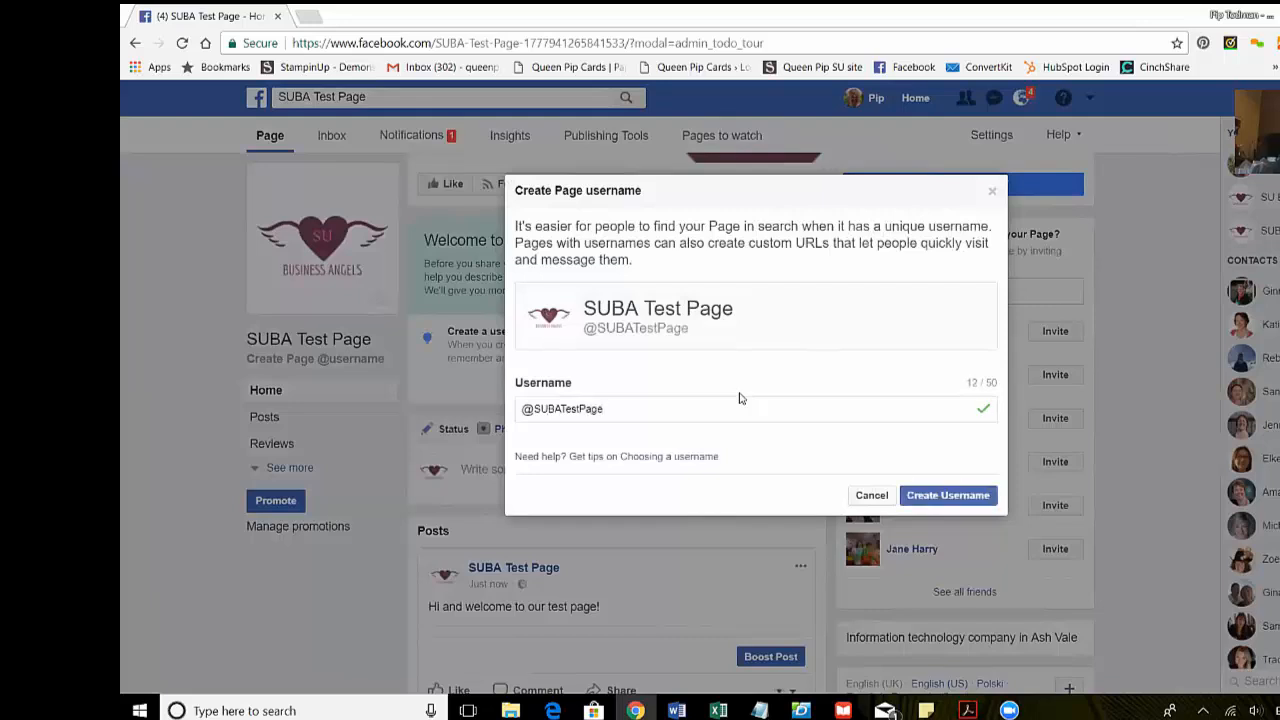
click(938, 495)
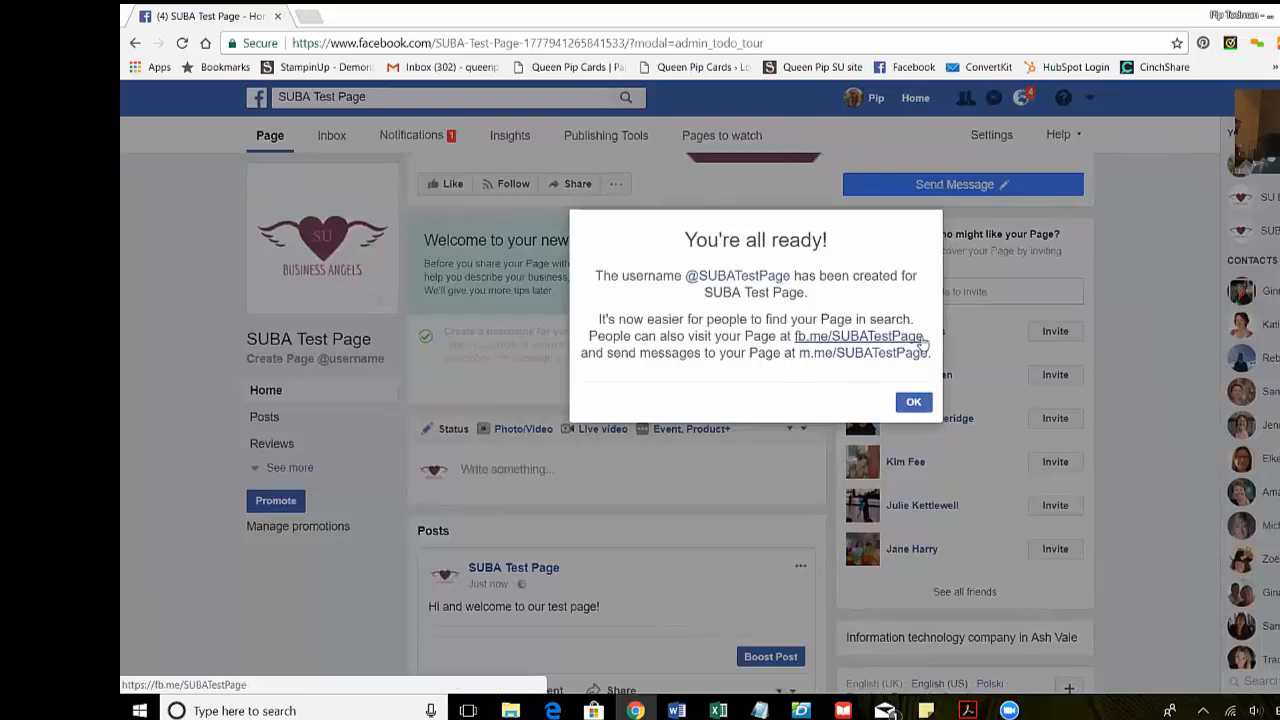
drag(927, 337, 806, 338)
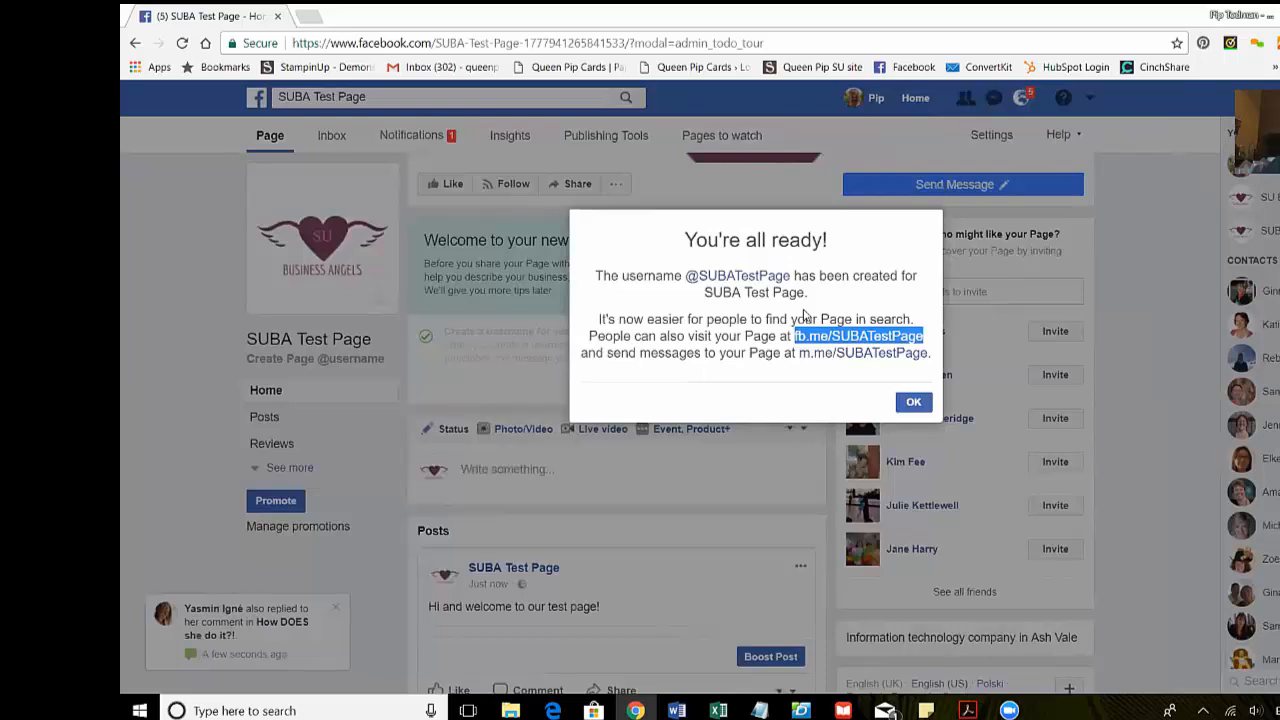
click(913, 402)
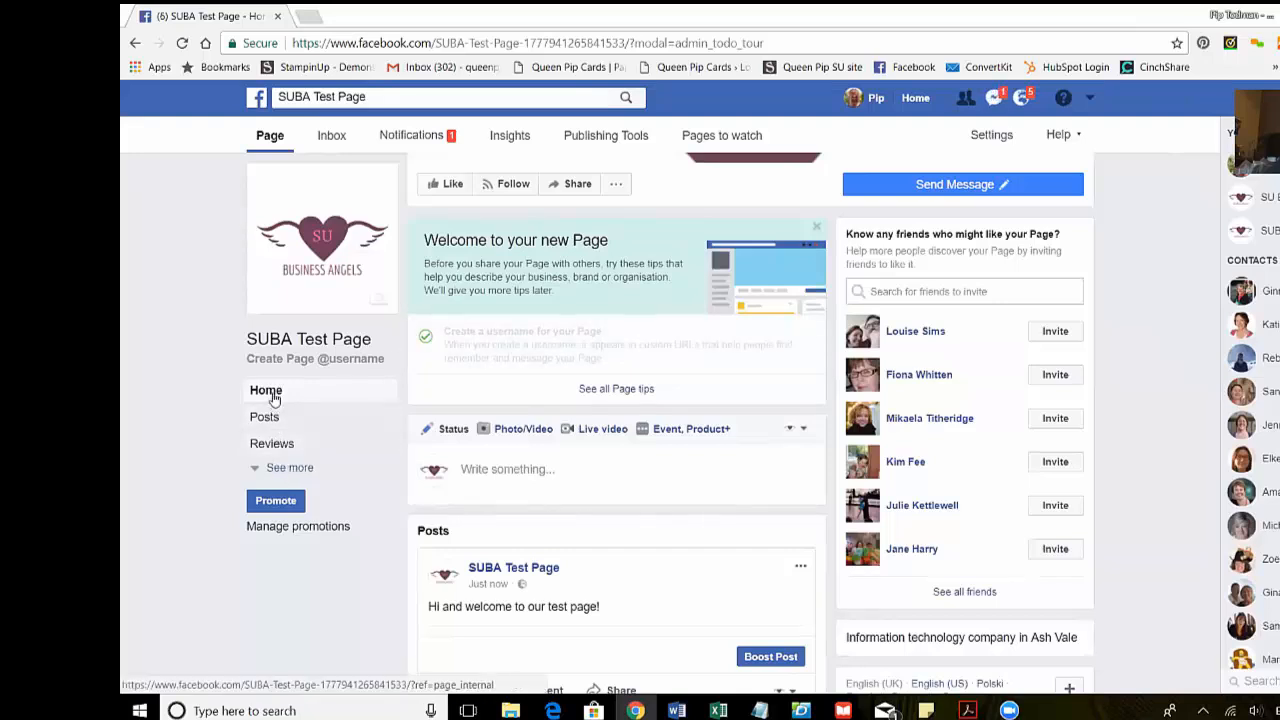
- Expand the page's left navigation with See more and go to the About section
click(283, 467)
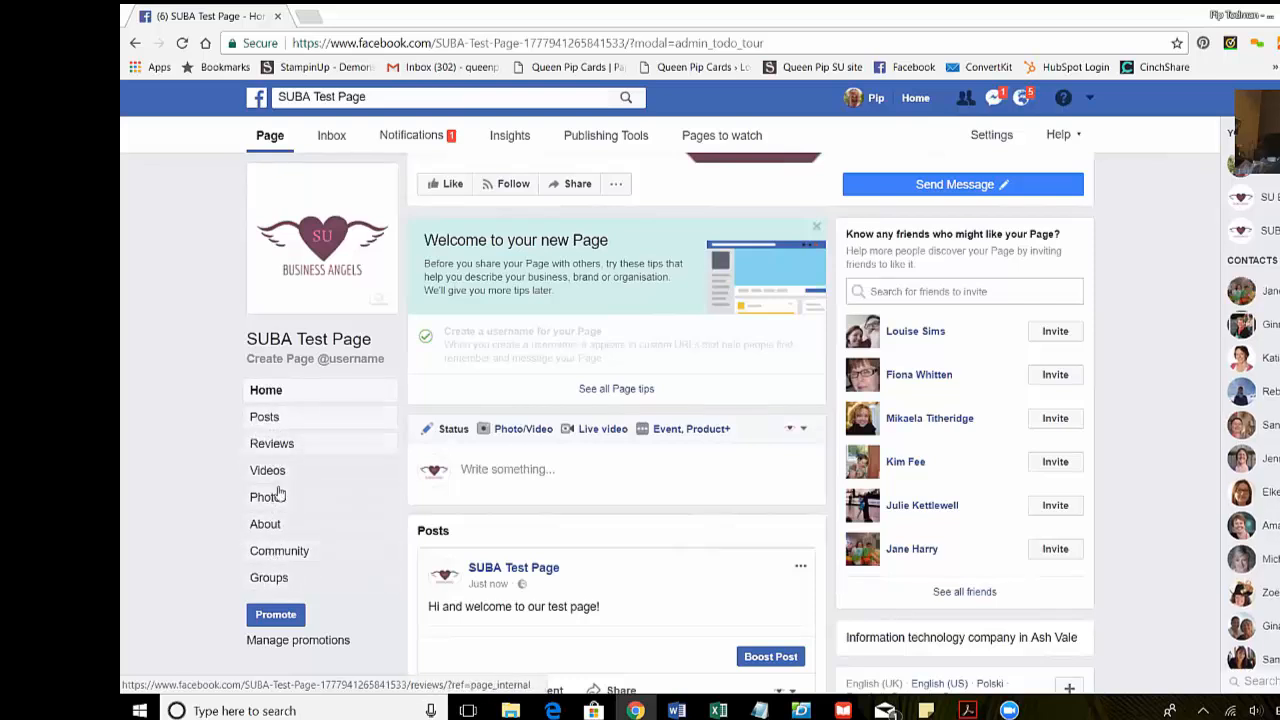
scroll(590, 283, up, 5)
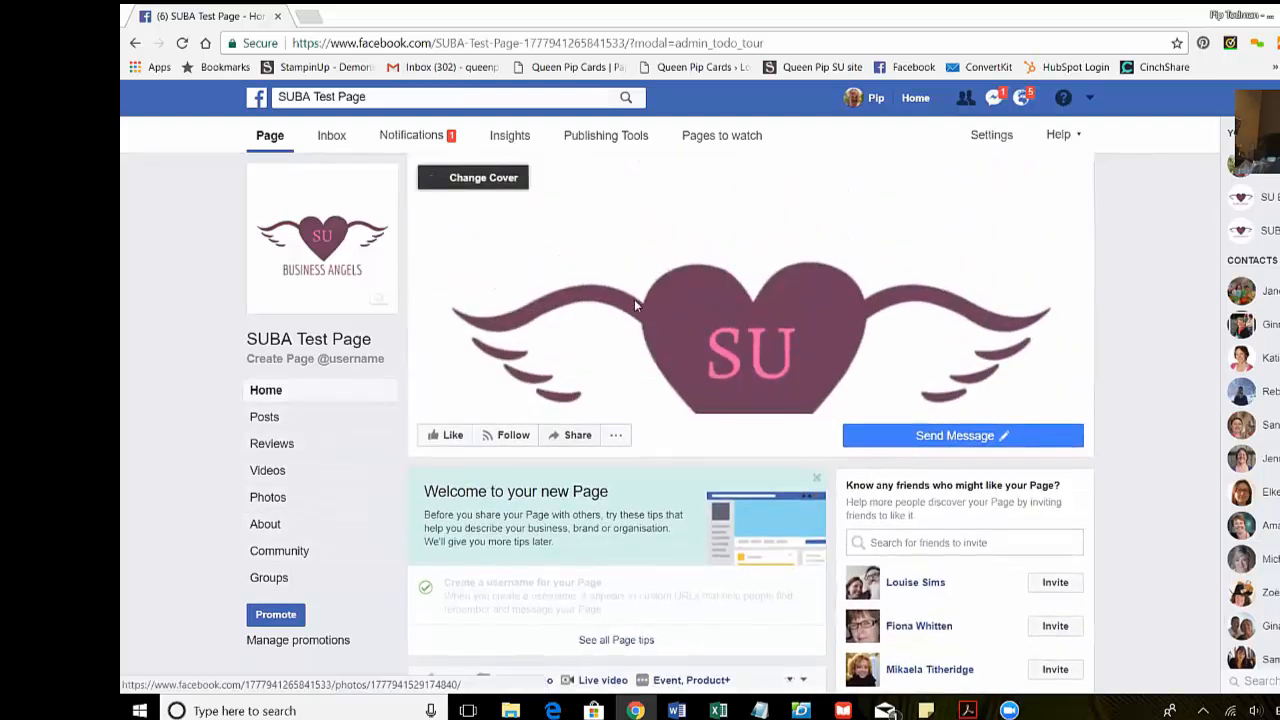
scroll(366, 363, down, 5)
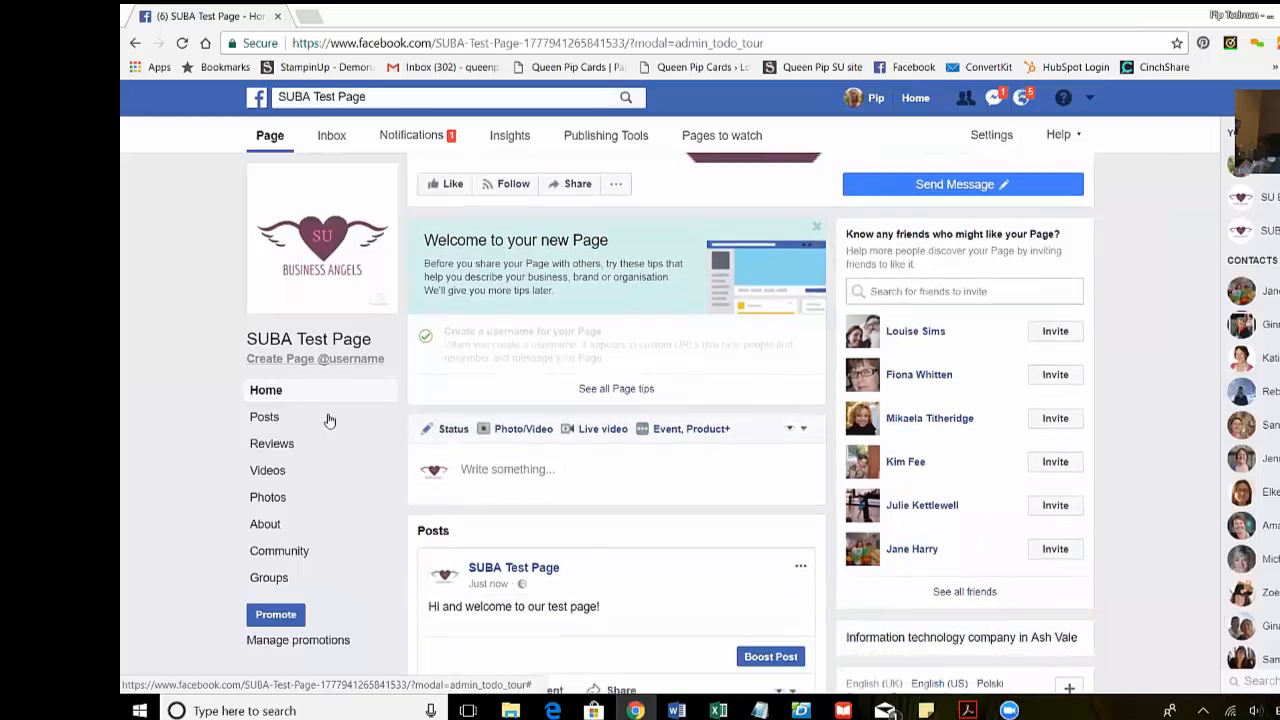
click(266, 524)
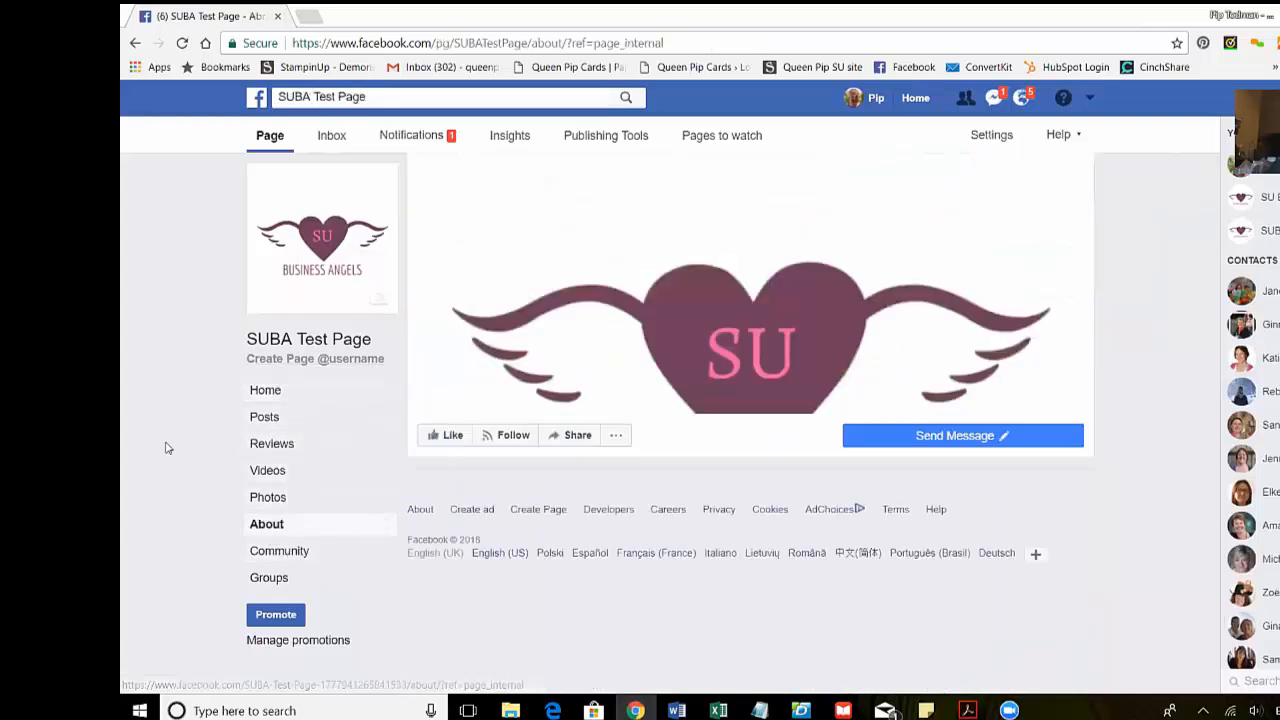
mouse_move(1038, 440)
scroll(1163, 429, down, 3)
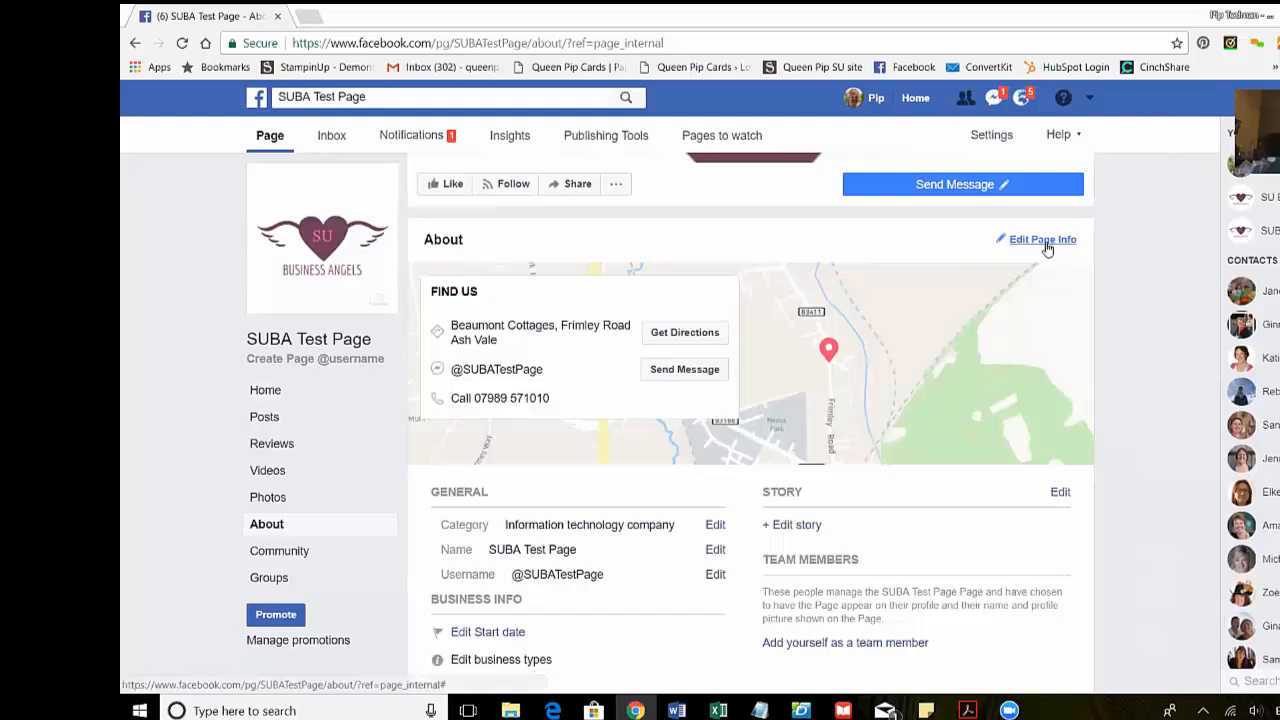
scroll(1146, 457, down, 2)
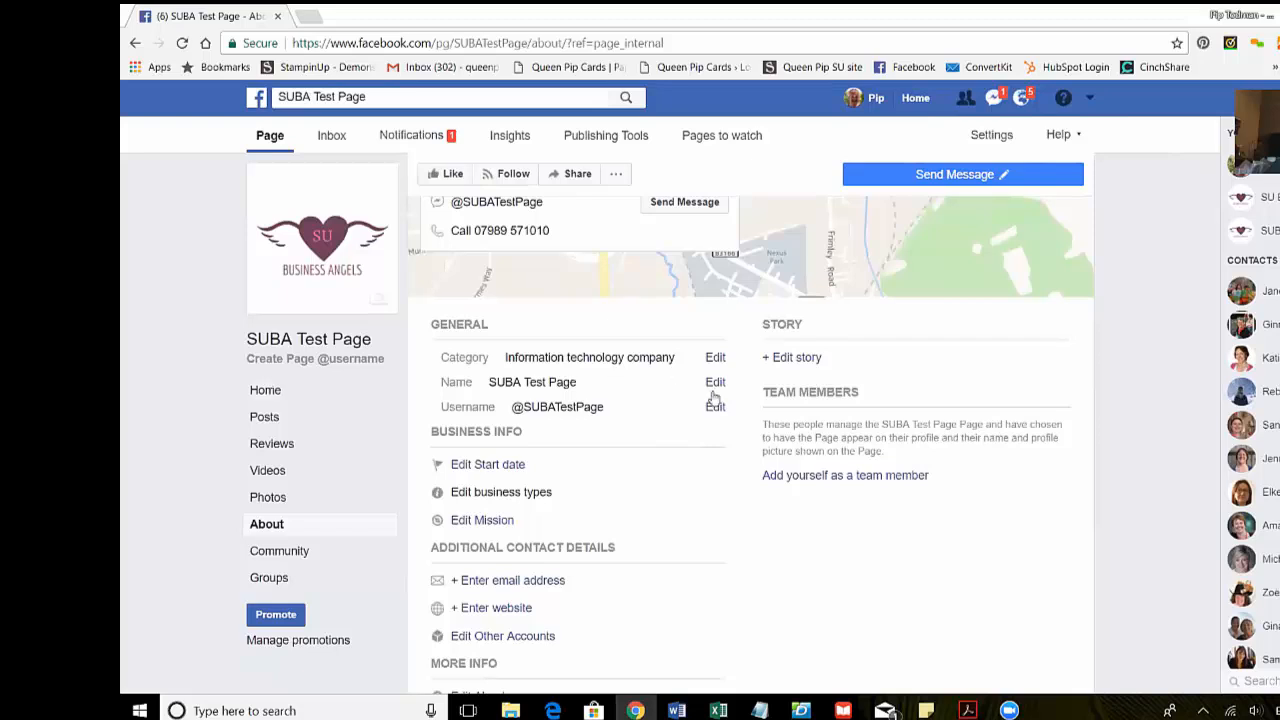
scroll(1110, 453, down, 1)
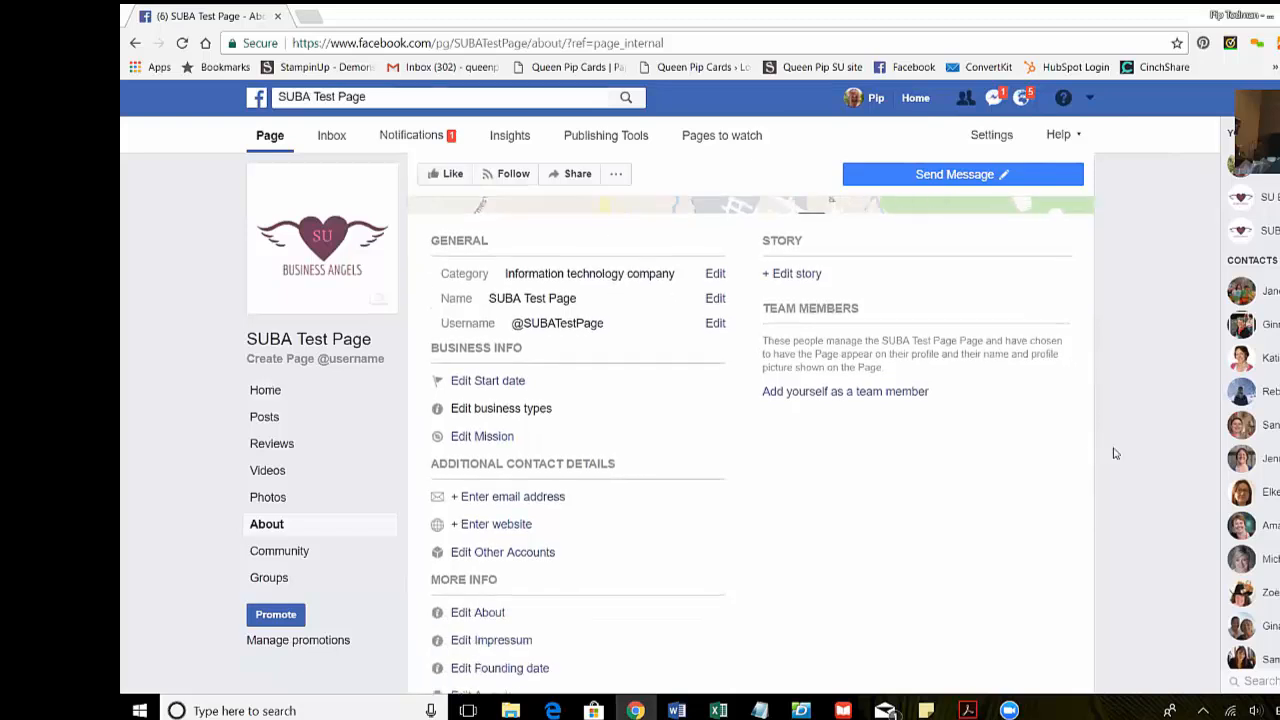
scroll(1115, 453, down, 1)
scroll(1121, 451, up, 2)
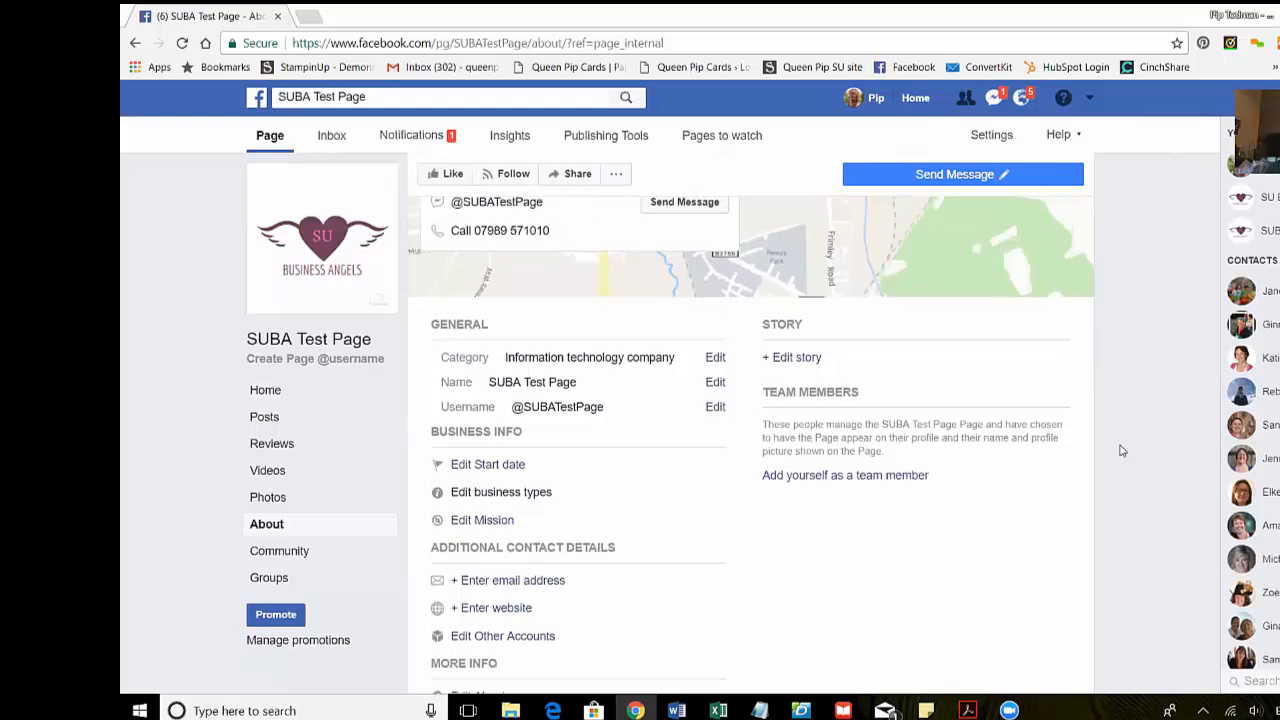
scroll(1121, 451, up, 1)
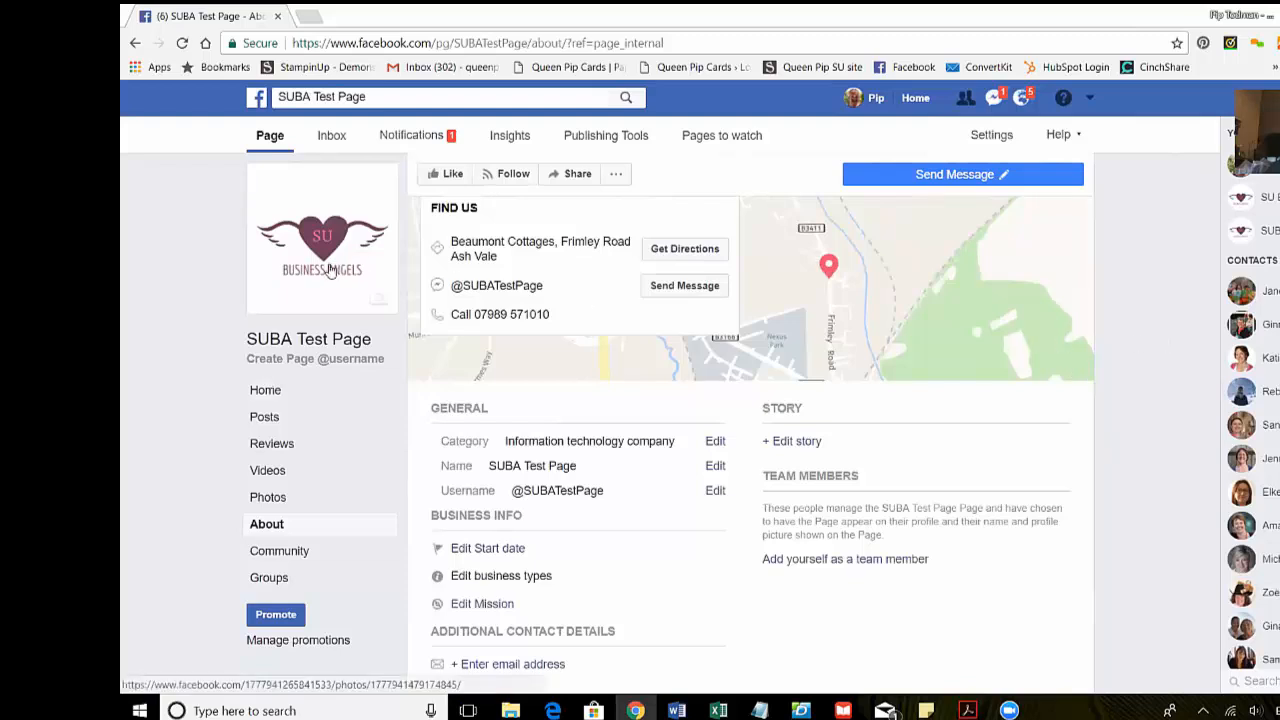
scroll(794, 463, up, 1)
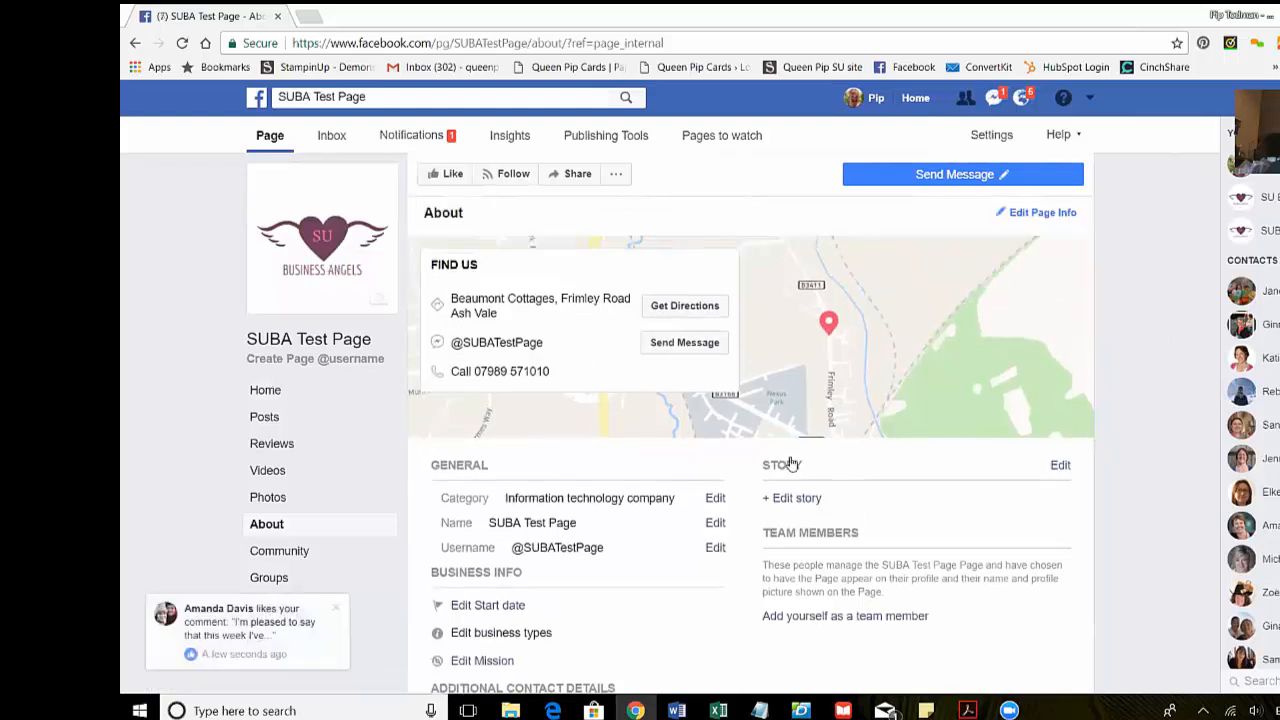
scroll(808, 531, down, 2)
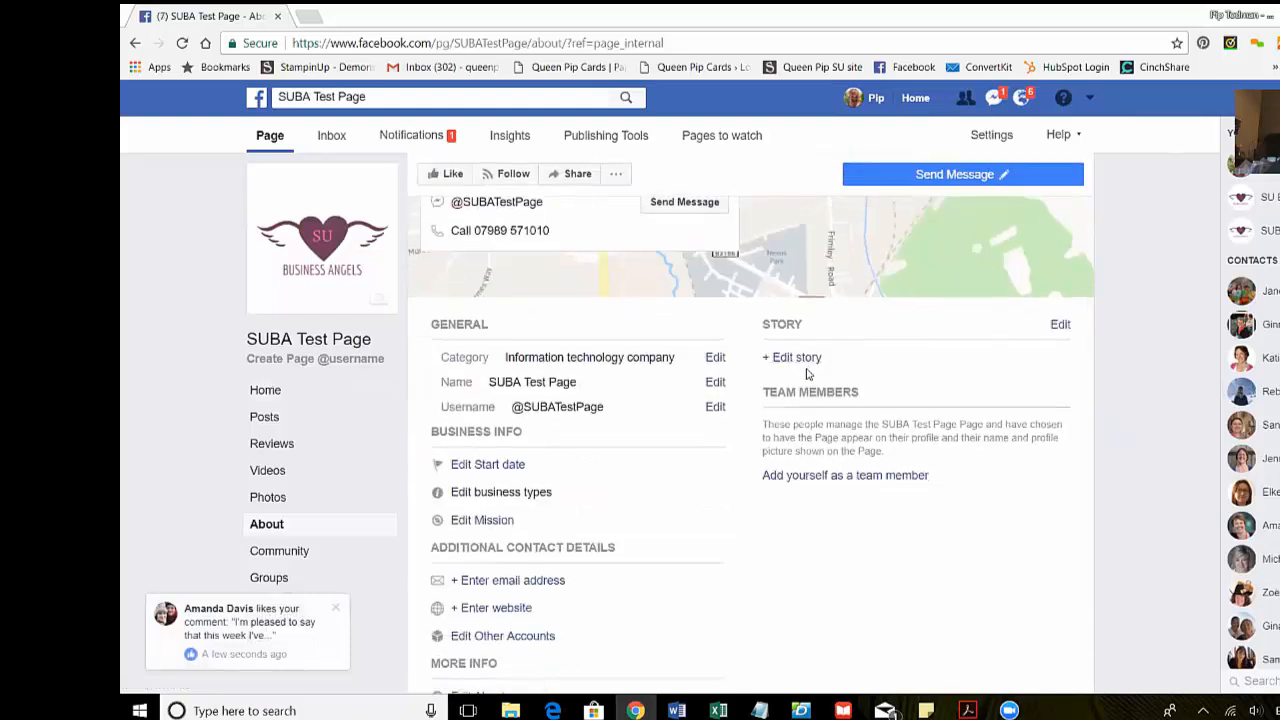
scroll(1053, 457, down, 1)
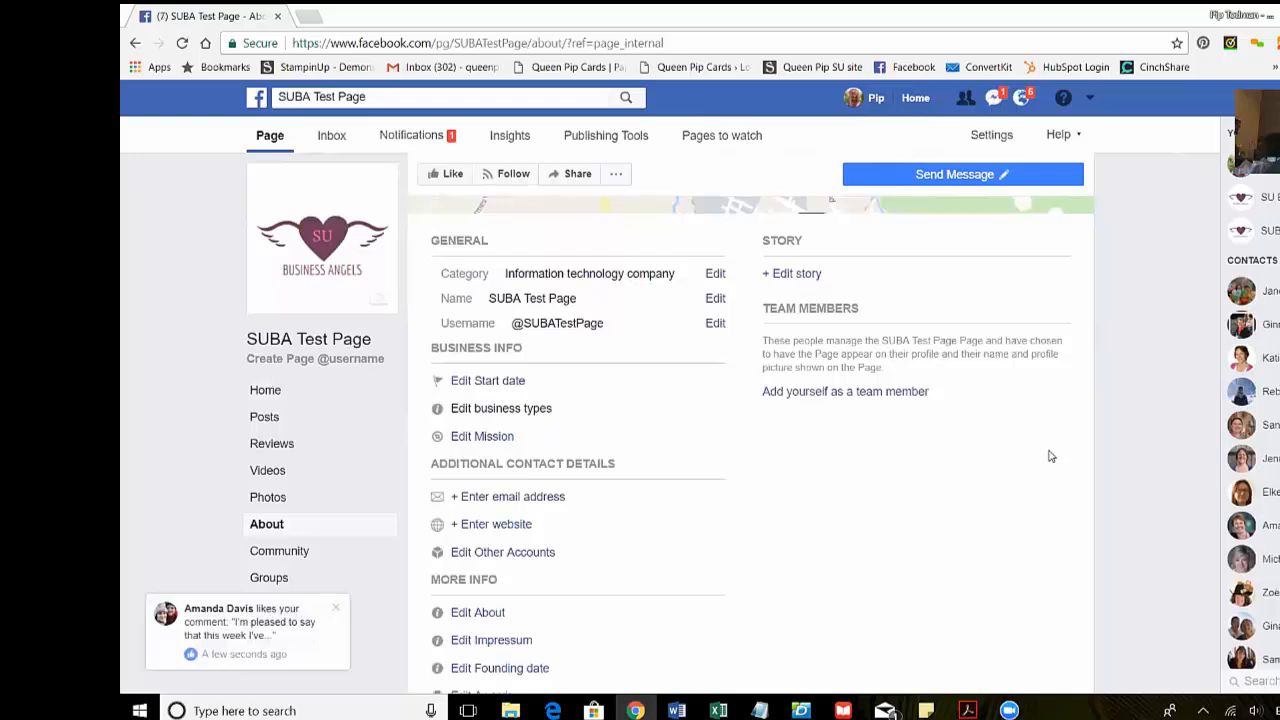
scroll(800, 473, down, 1)
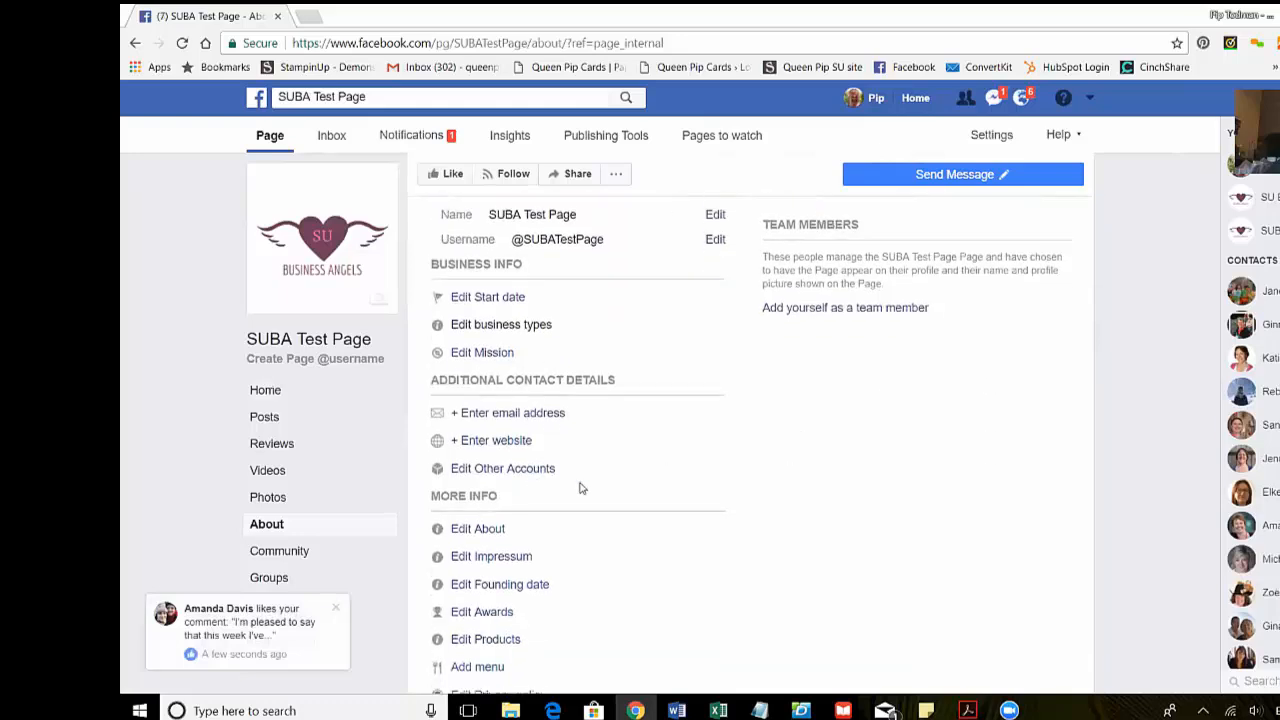
scroll(686, 486, down, 1)
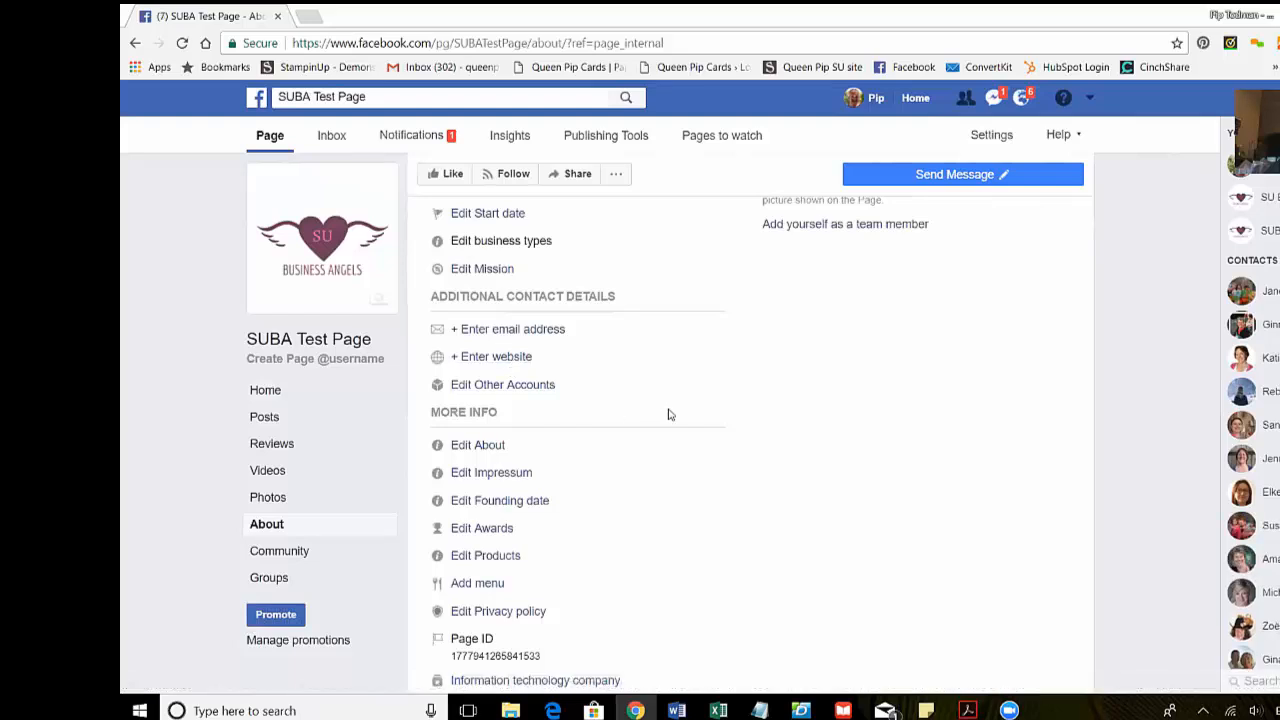
scroll(670, 414, down, 1)
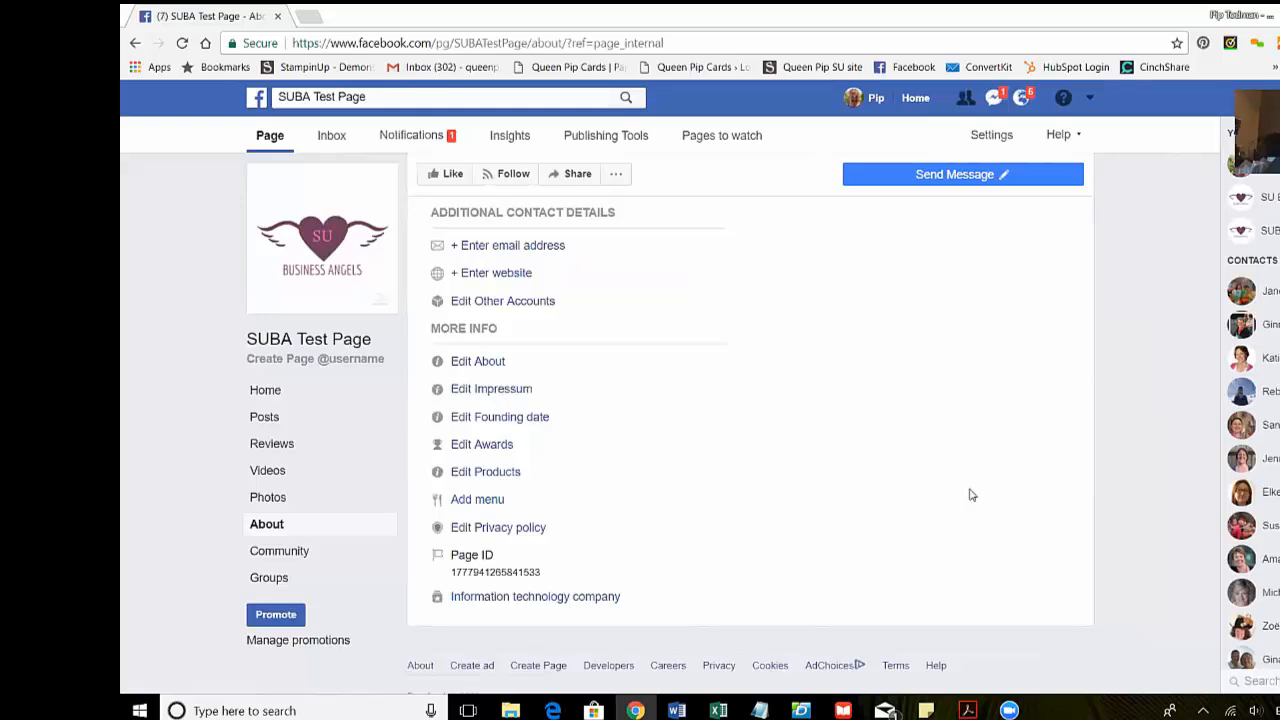
scroll(969, 494, up, 5)
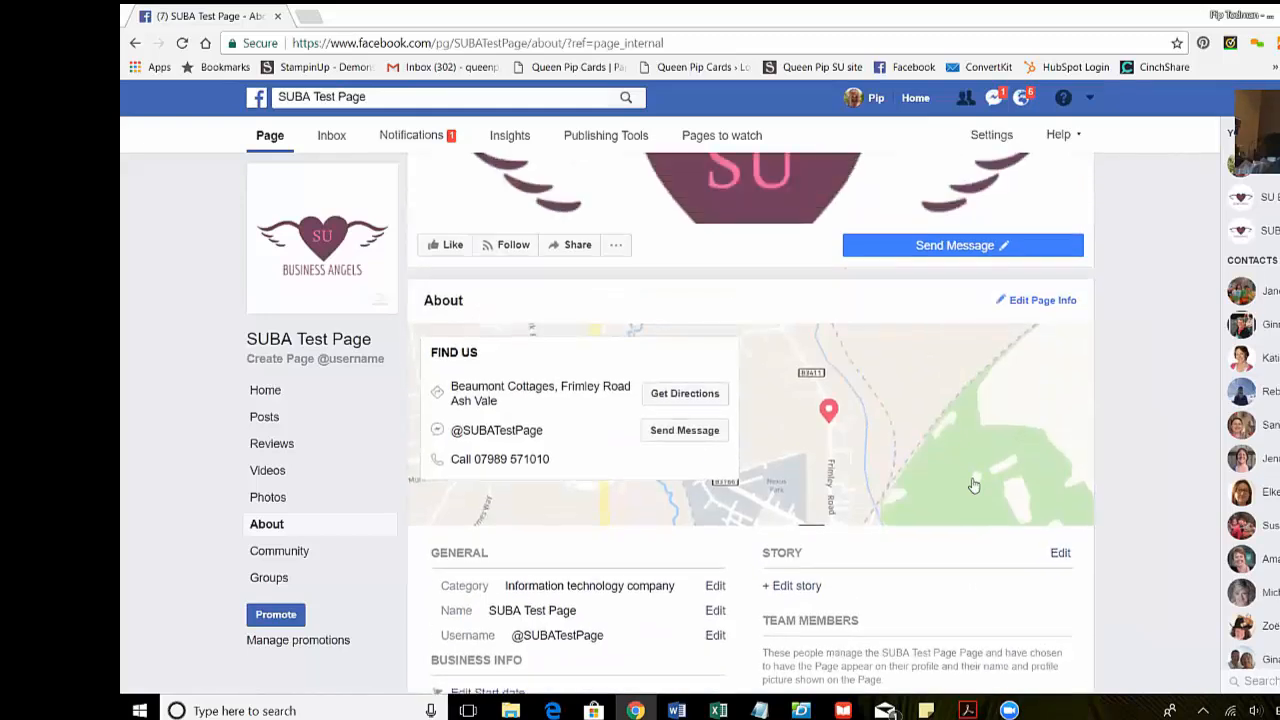
scroll(974, 485, up, 1)
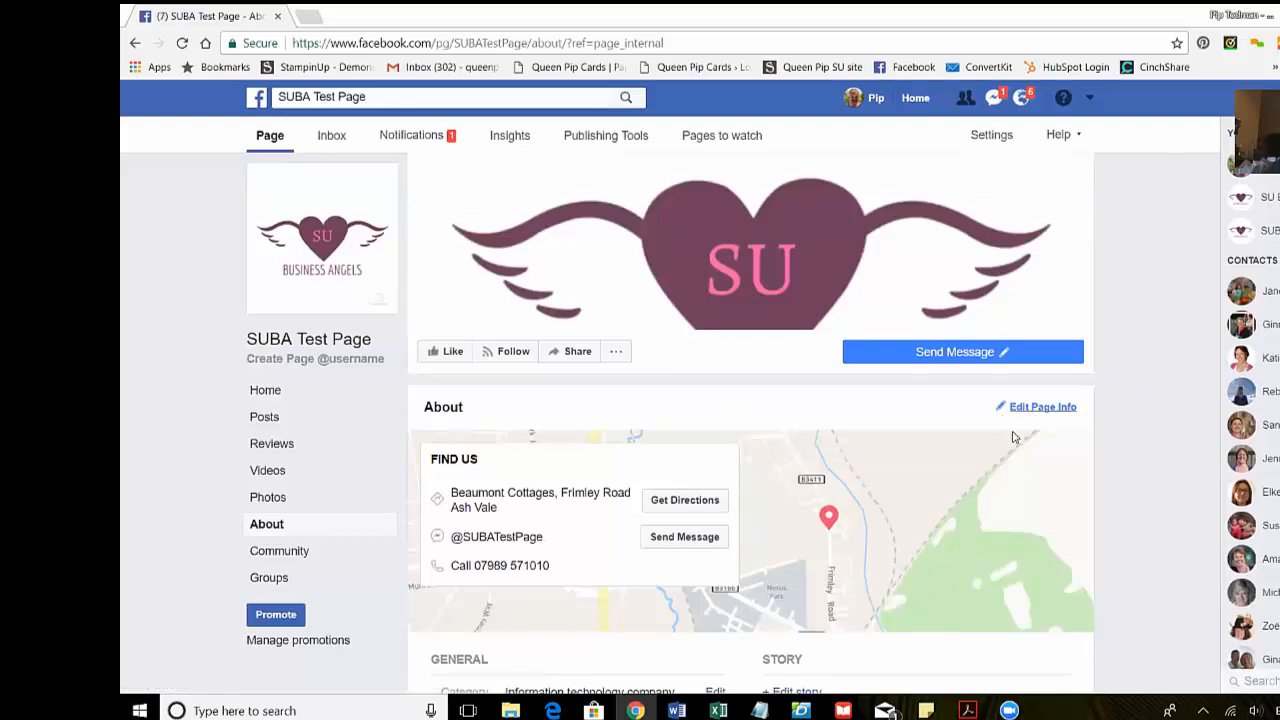
scroll(1020, 518, down, 3)
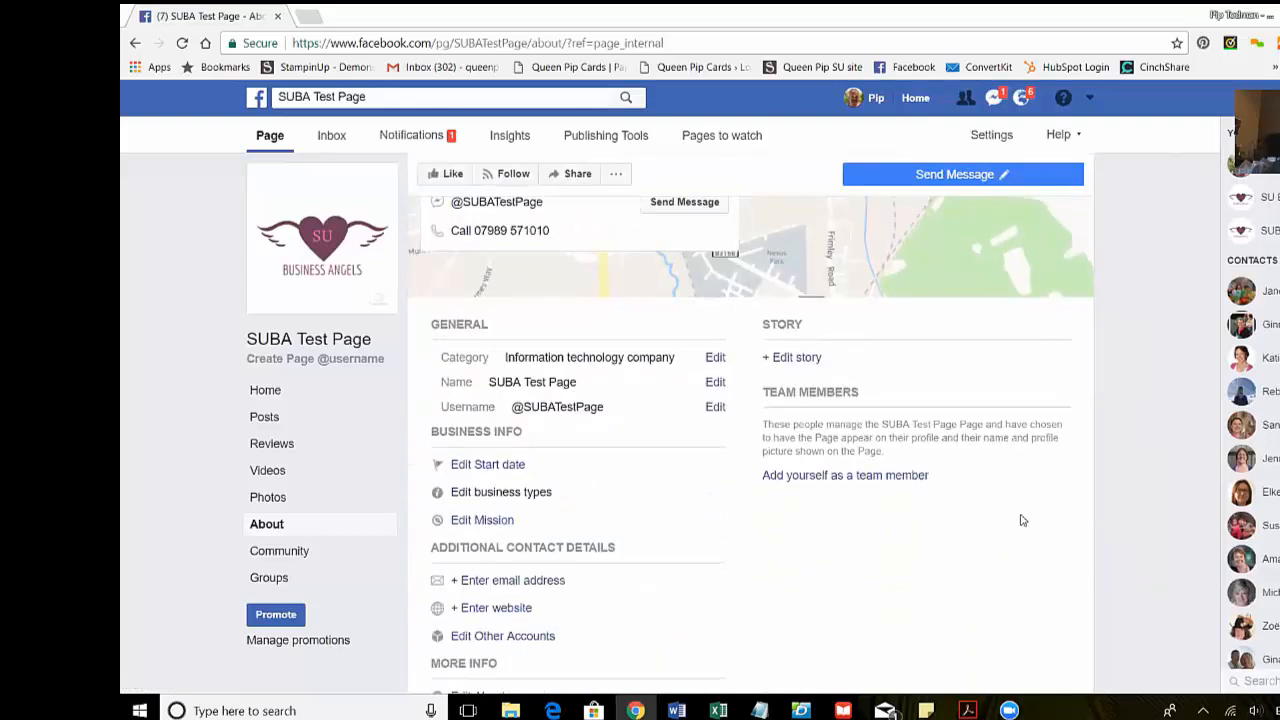
scroll(1020, 518, up, 3)
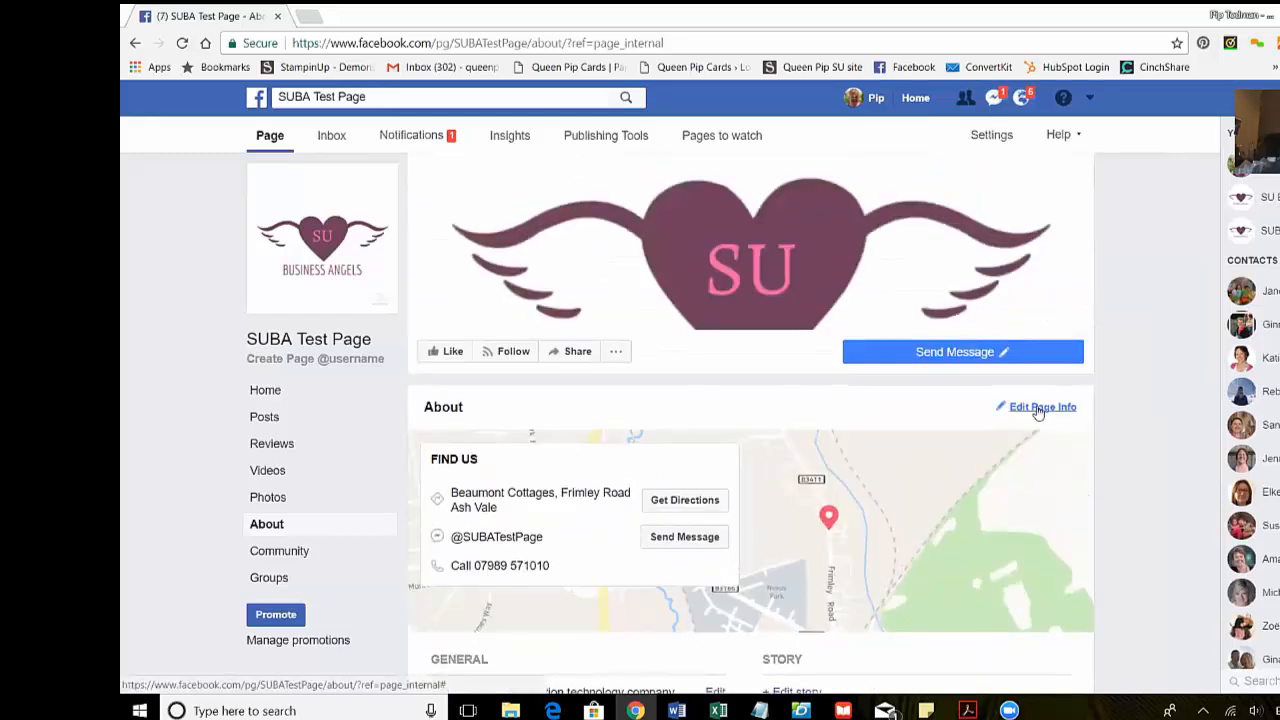
scroll(1038, 412, down, 2)
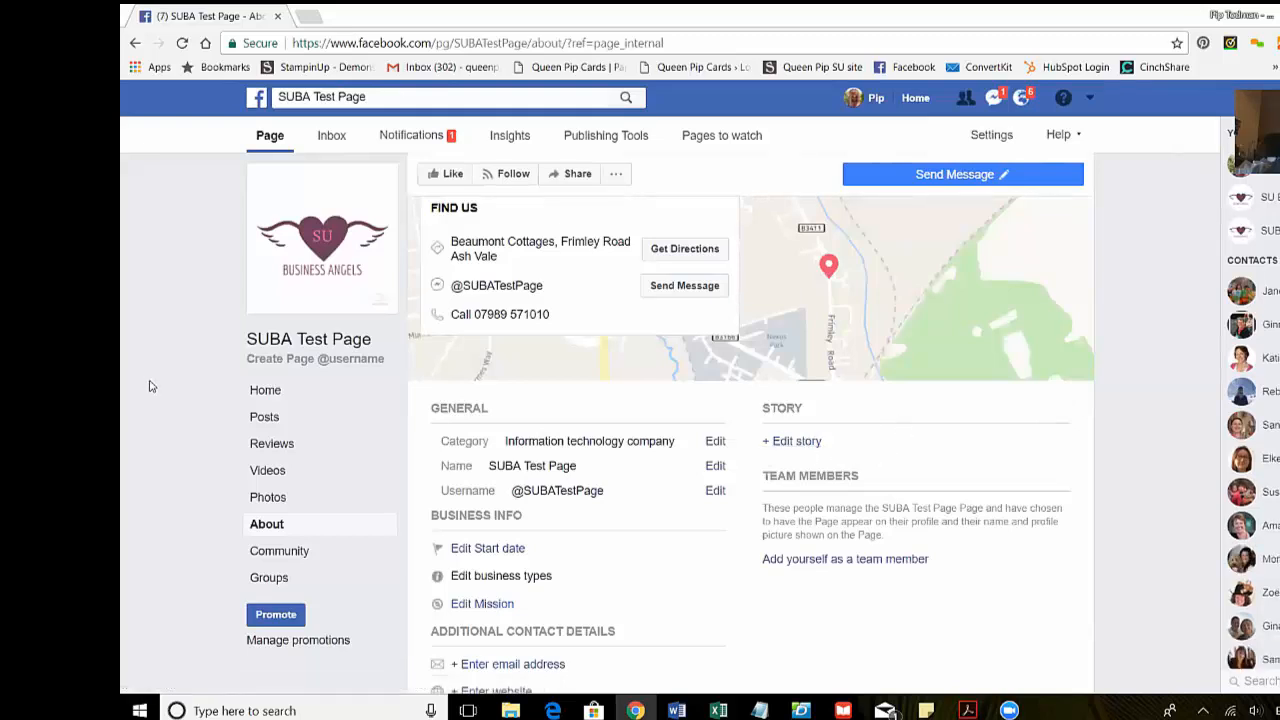
scroll(150, 386, down, 1)
scroll(150, 386, up, 1)
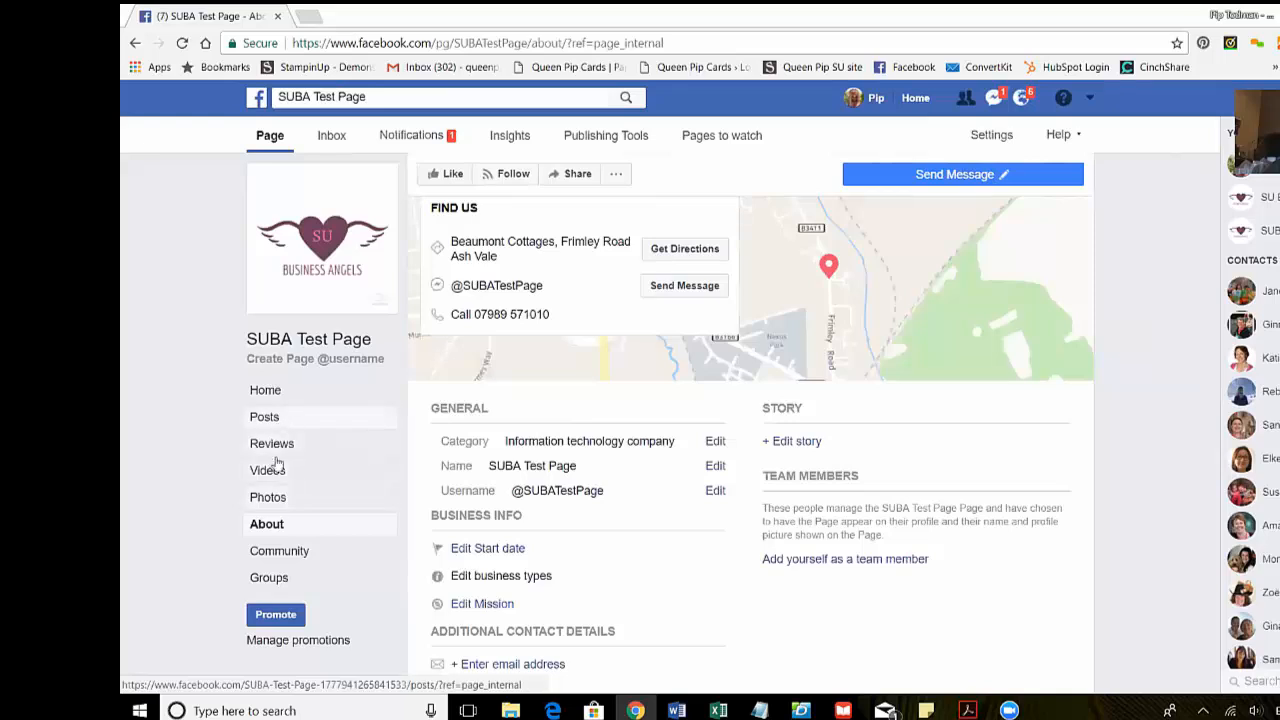
click(270, 498)
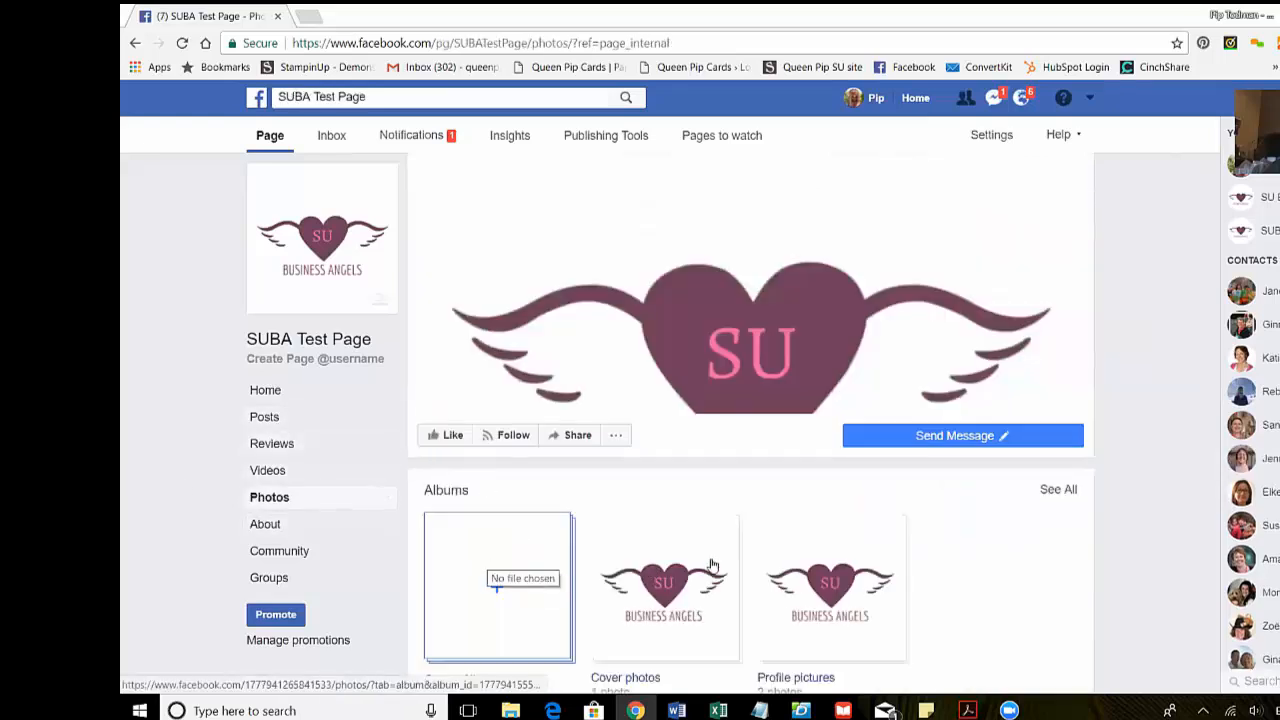
click(305, 472)
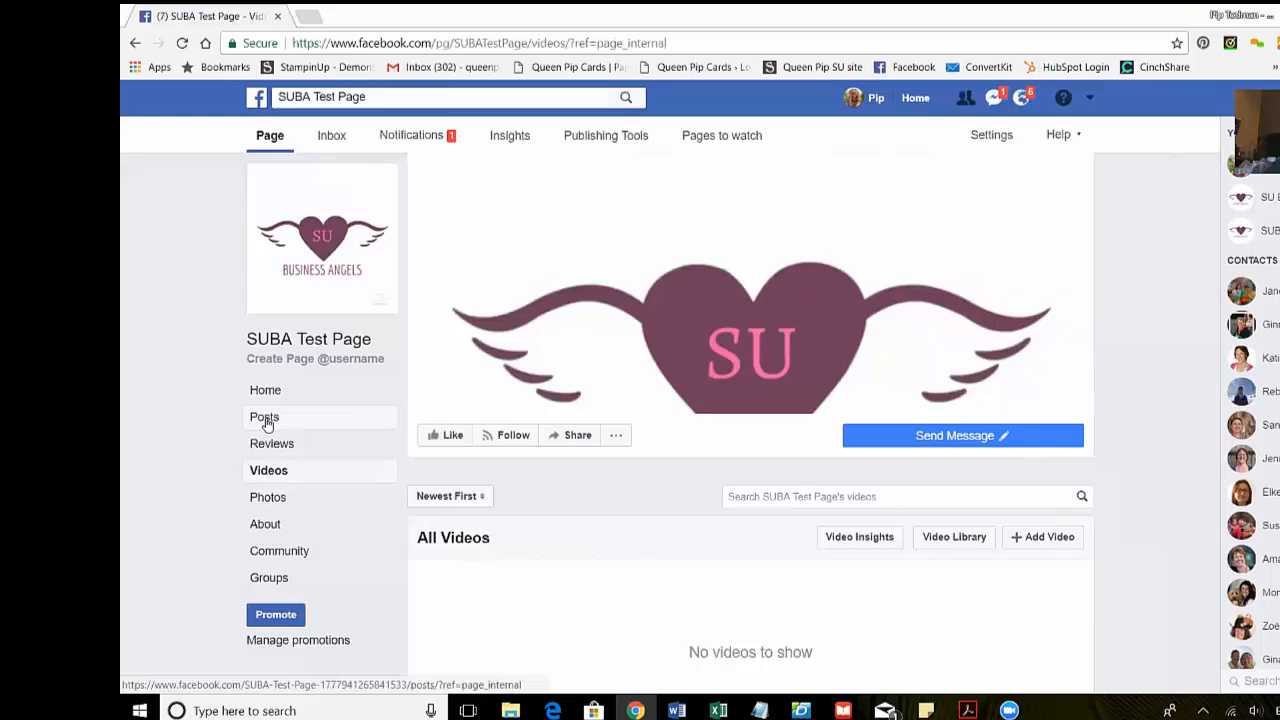
click(268, 393)
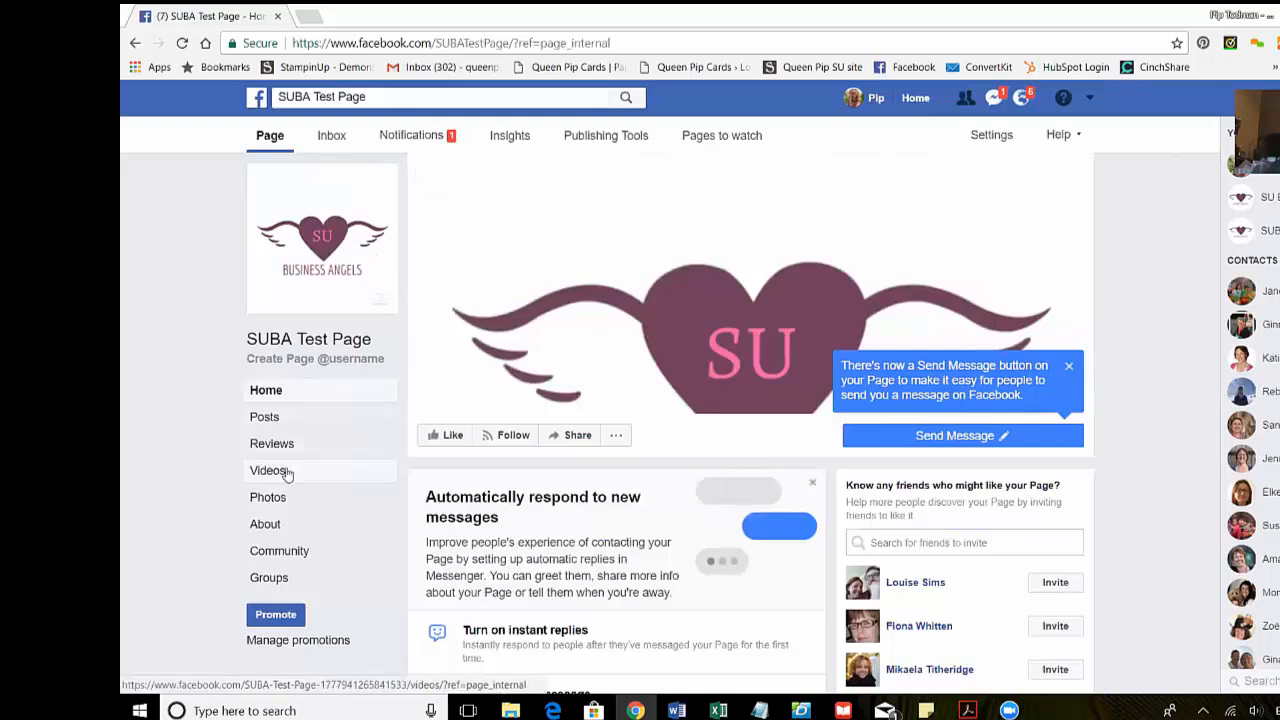
click(277, 526)
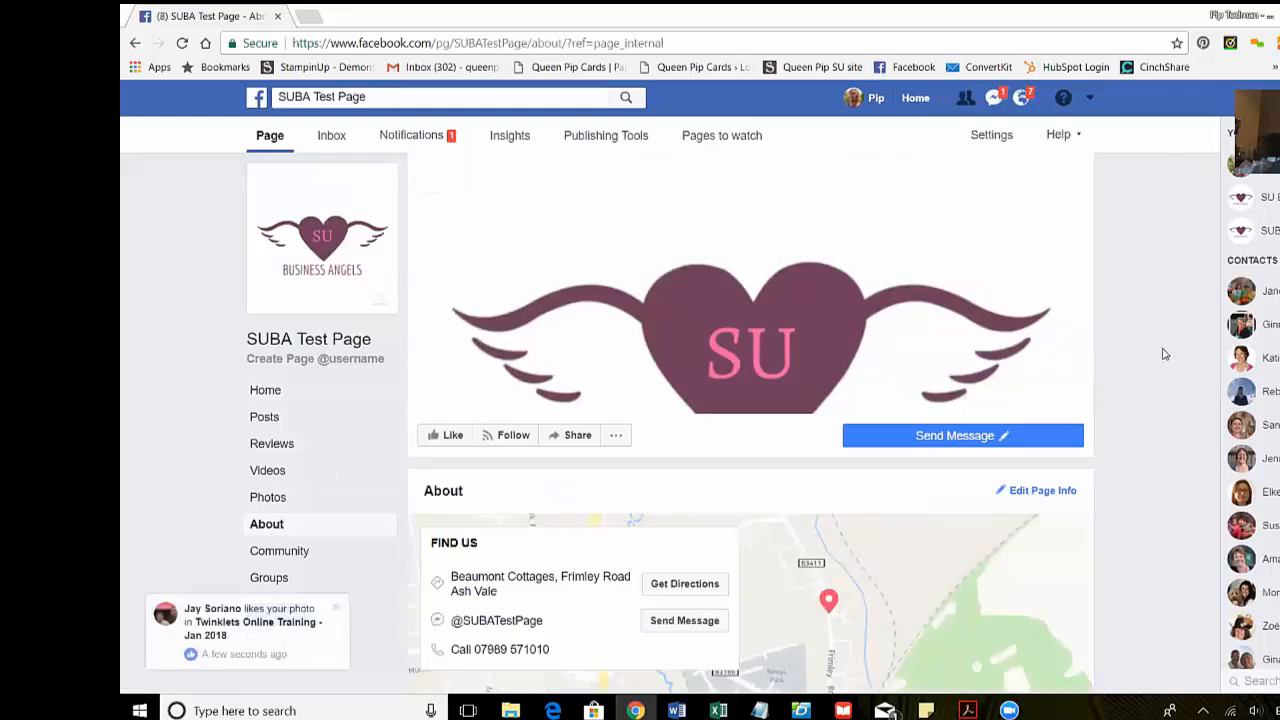
scroll(1157, 352, down, 3)
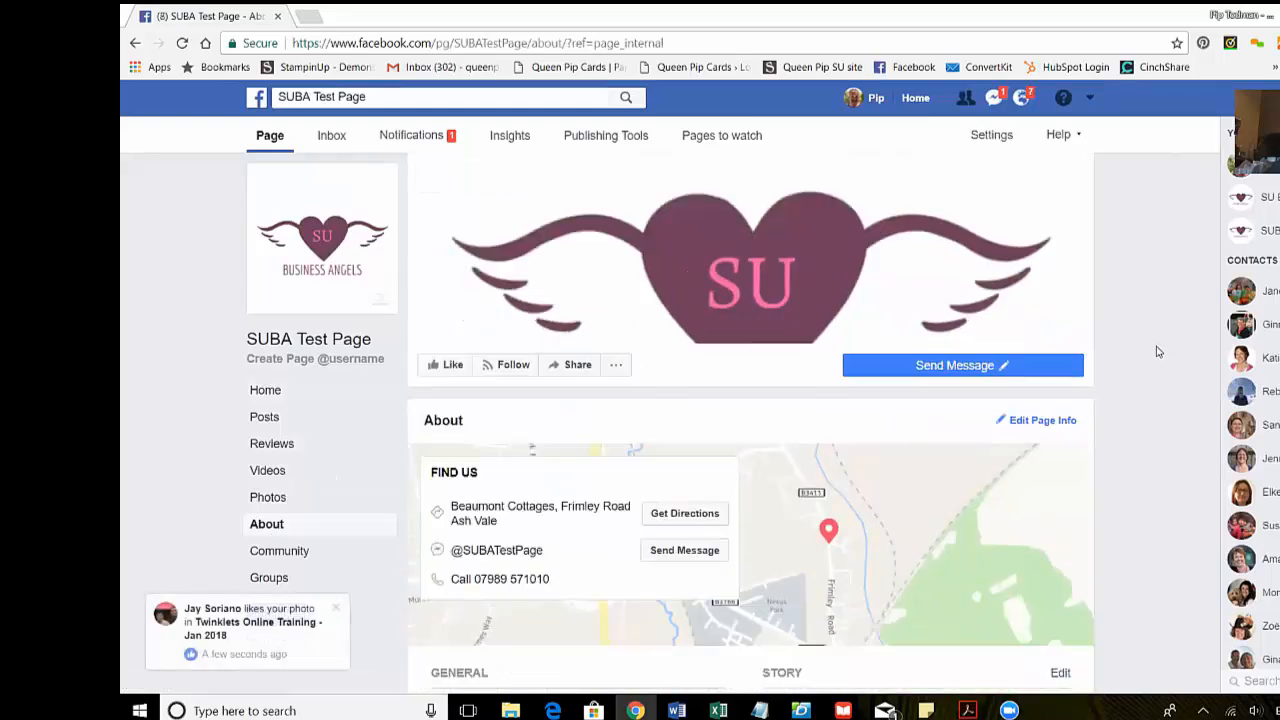
scroll(1135, 360, down, 2)
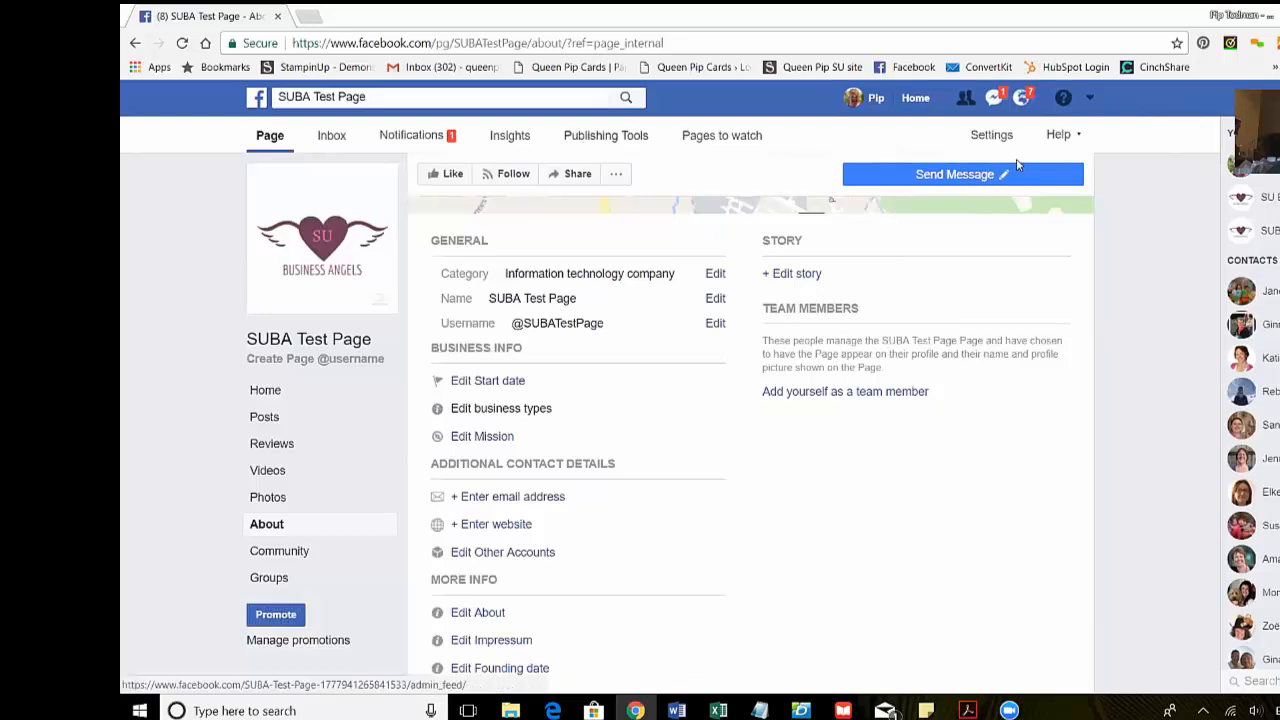
- Open the page Settings and review the General options for visibility, messaging, posting and restrictions
click(991, 135)
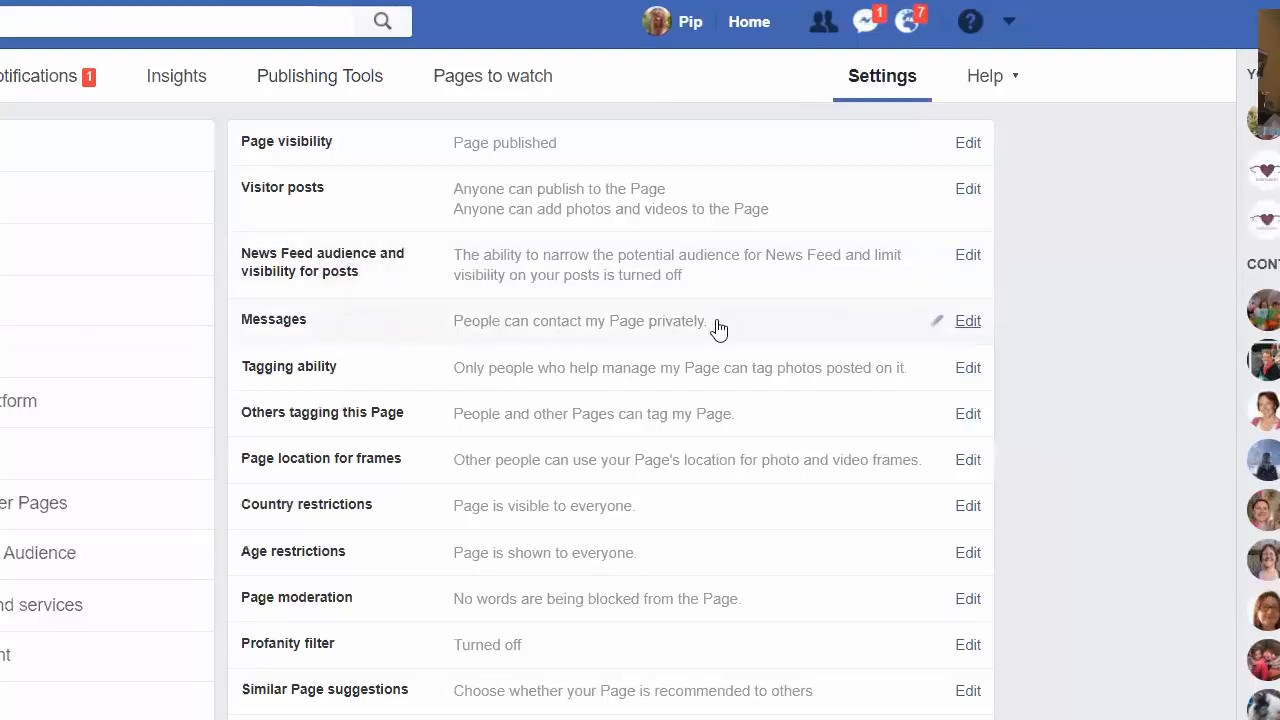
scroll(717, 328, down, 1)
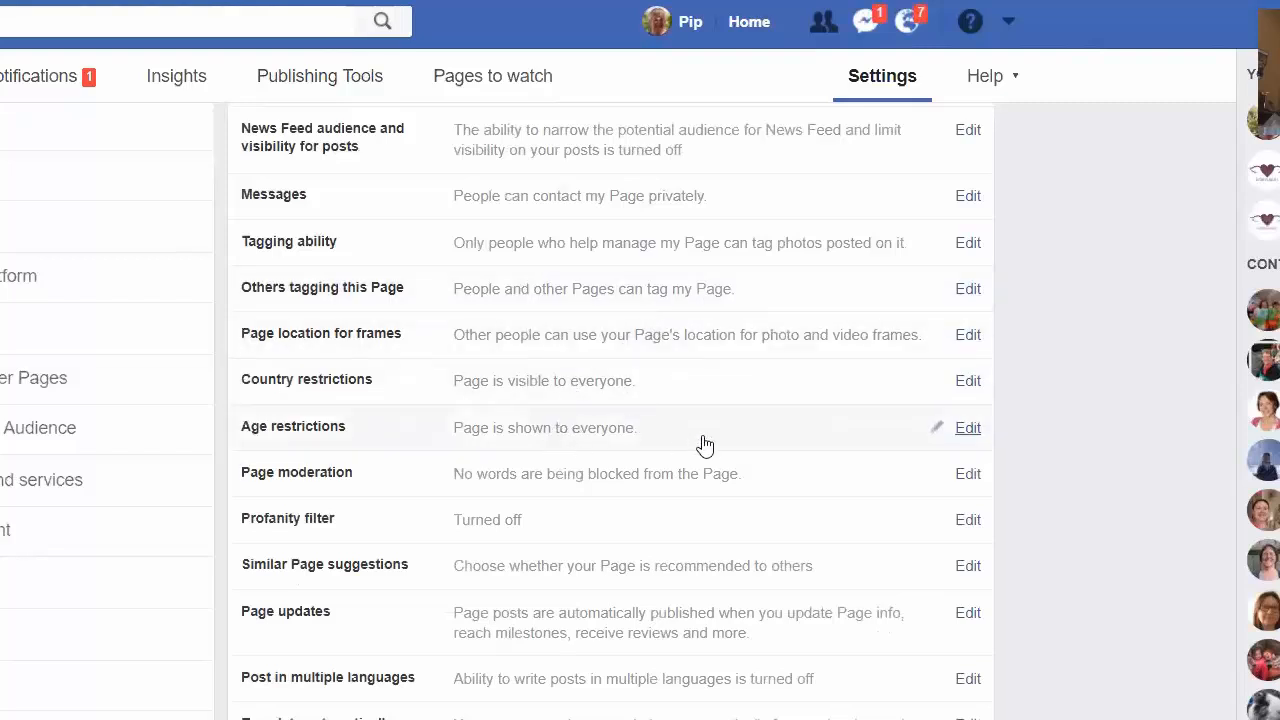
scroll(700, 443, down, 1)
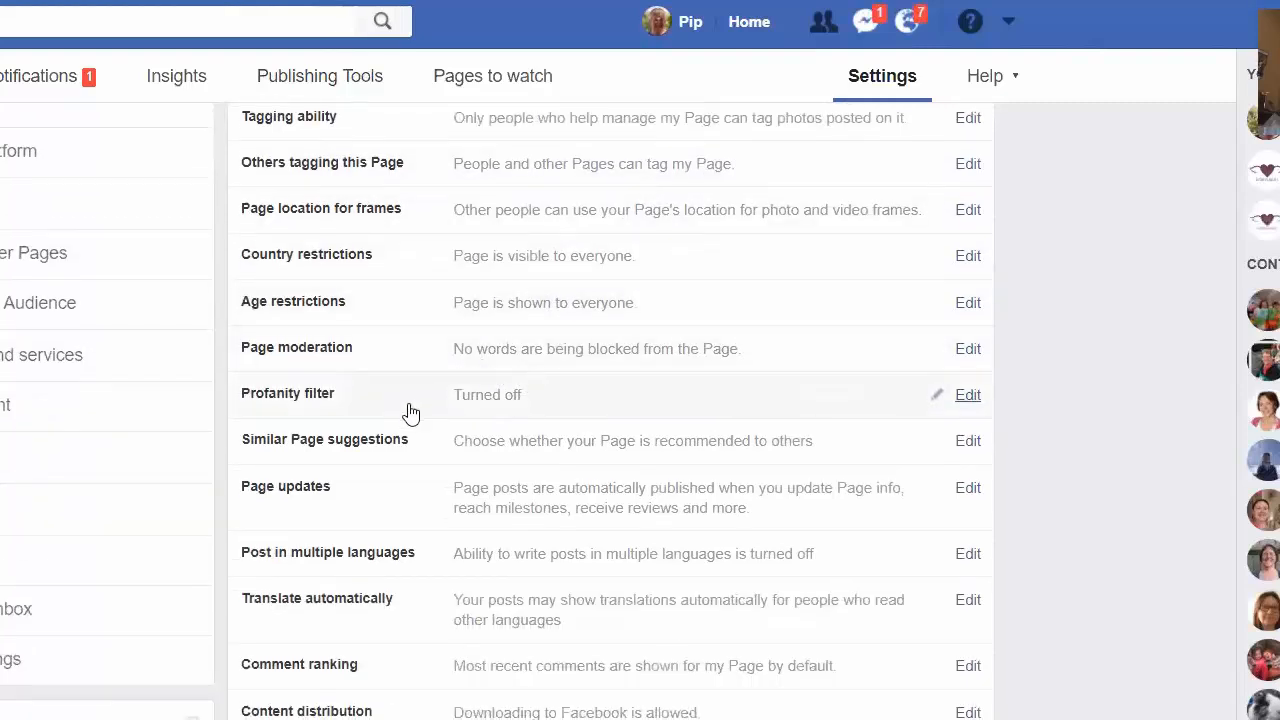
scroll(575, 397, down, 1)
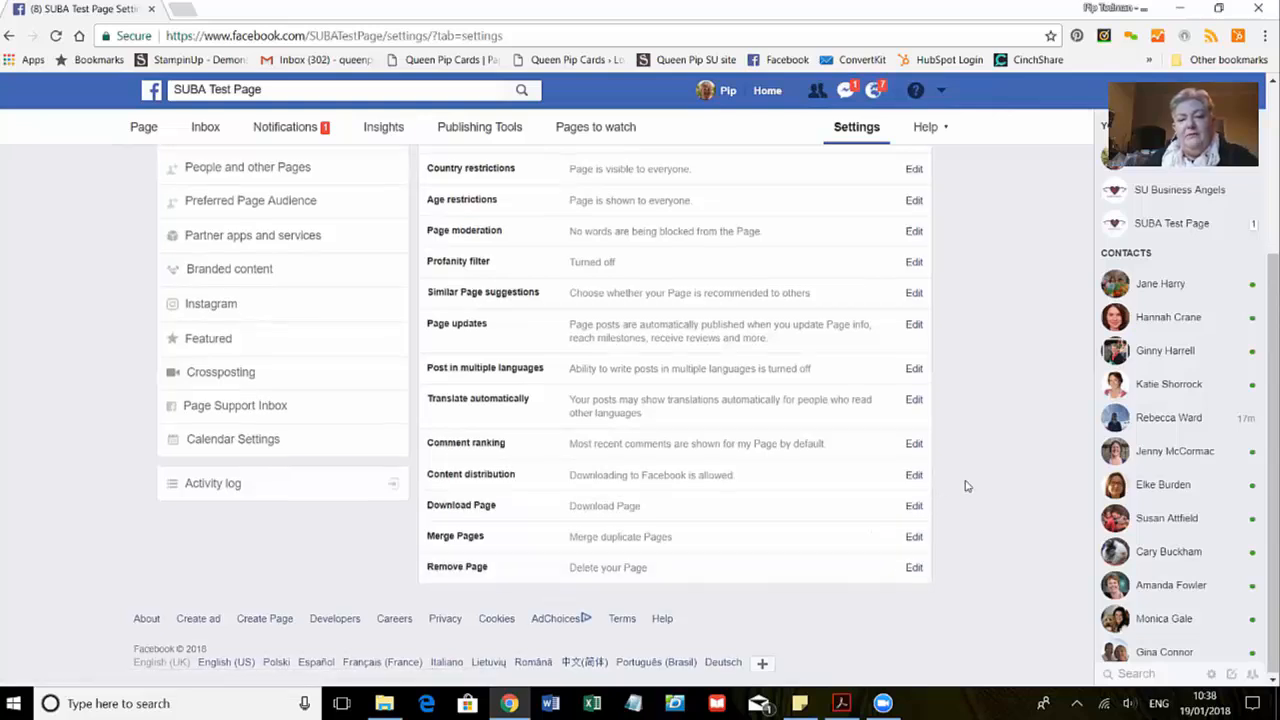
scroll(965, 487, up, 3)
scroll(674, 466, down, 3)
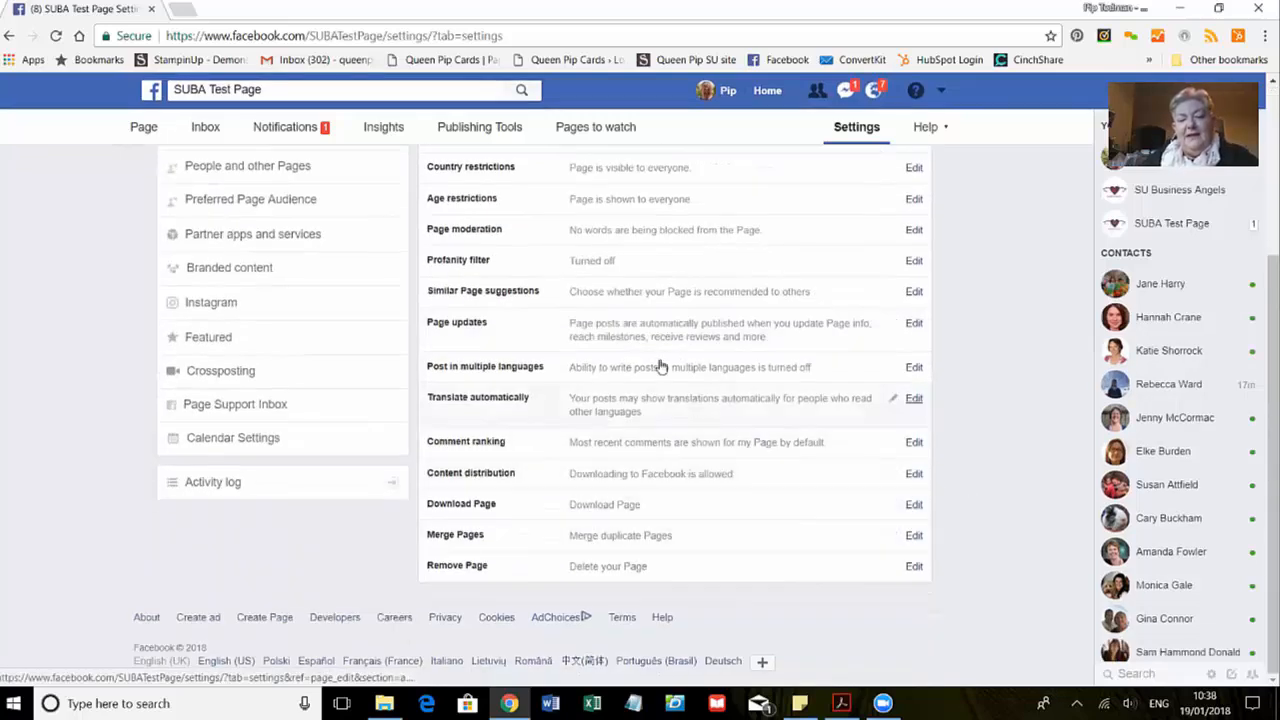
scroll(652, 264, up, 2)
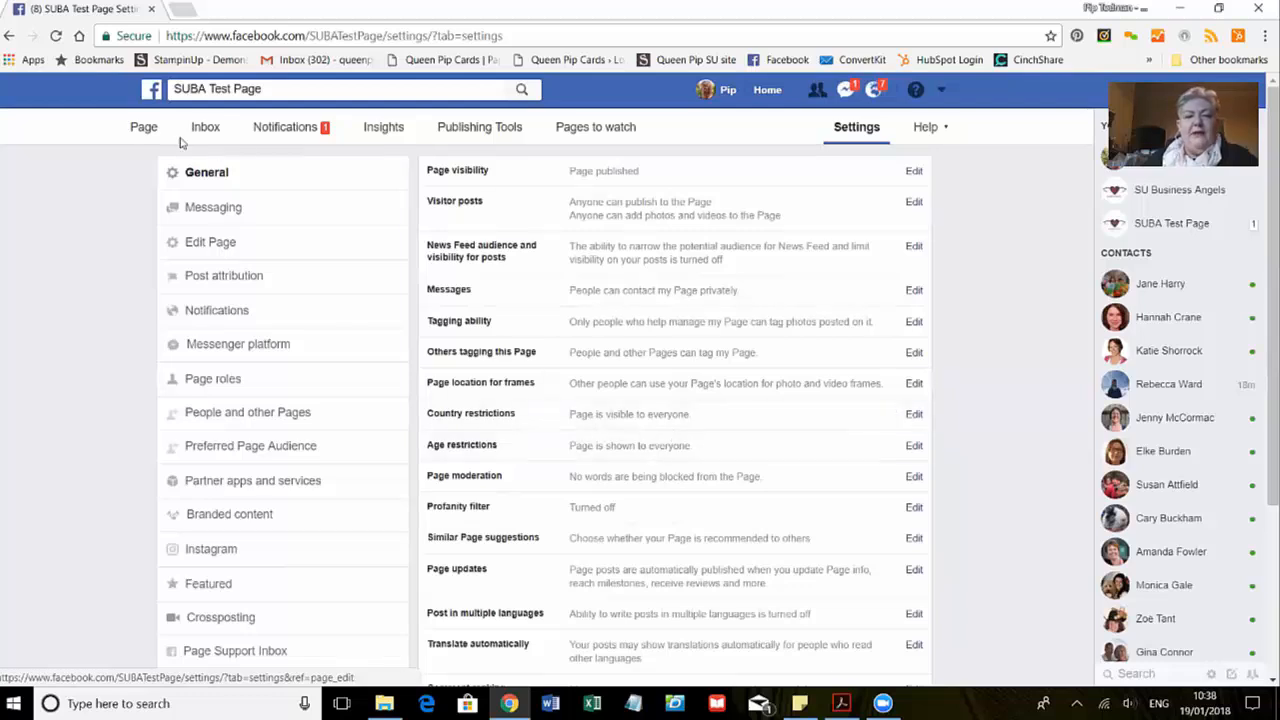
- Return to the SUBA Test Page timeline and check the welcome post and cover photo update
click(143, 128)
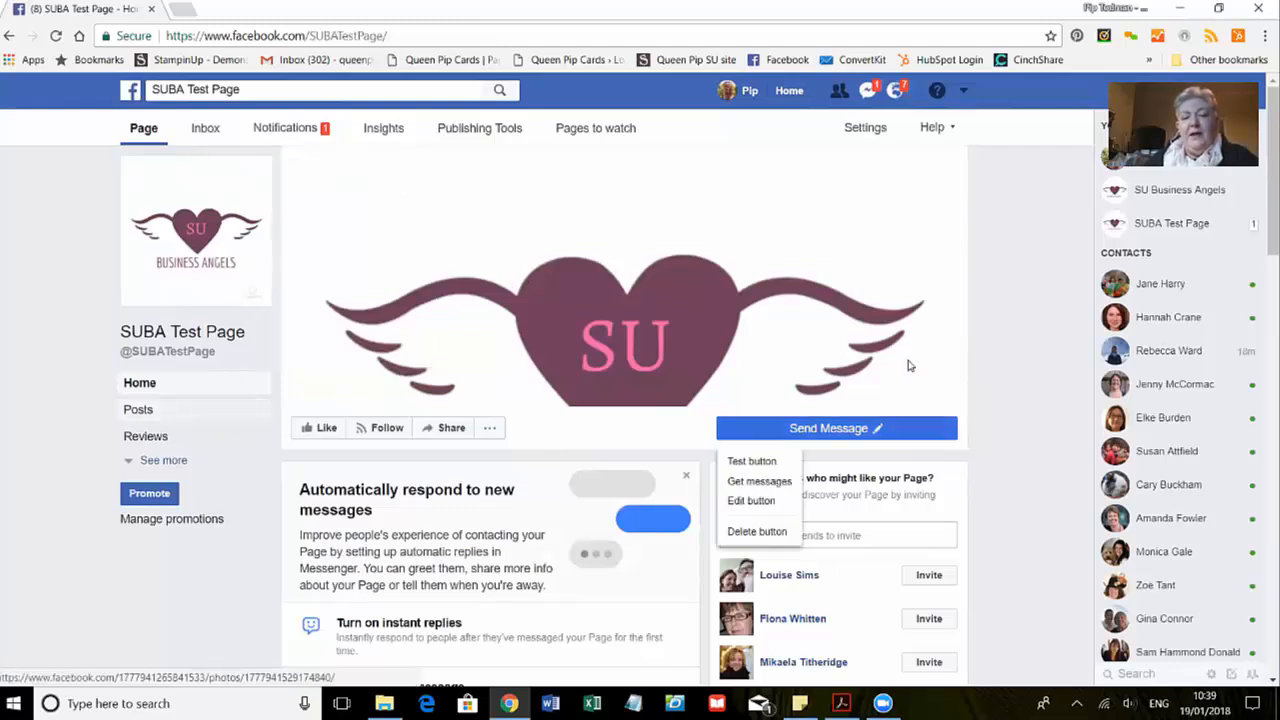
scroll(1017, 306, down, 5)
scroll(1017, 307, down, 3)
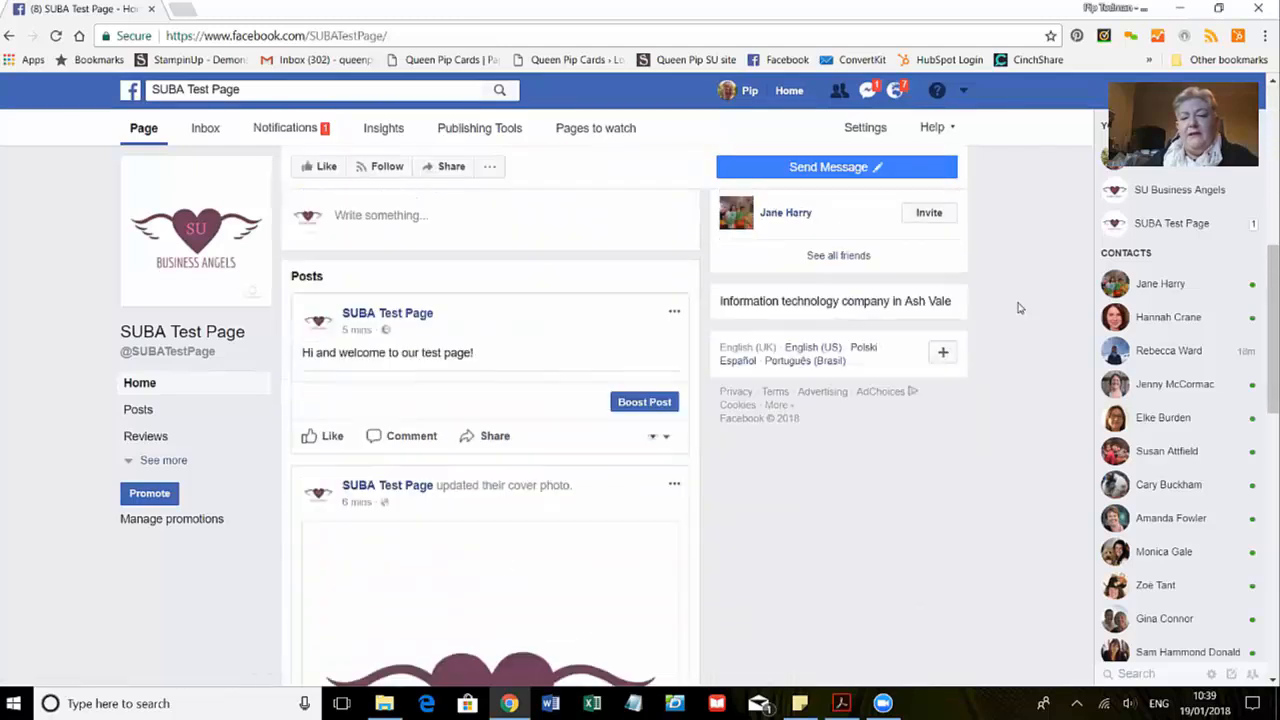
scroll(1018, 308, up, 8)
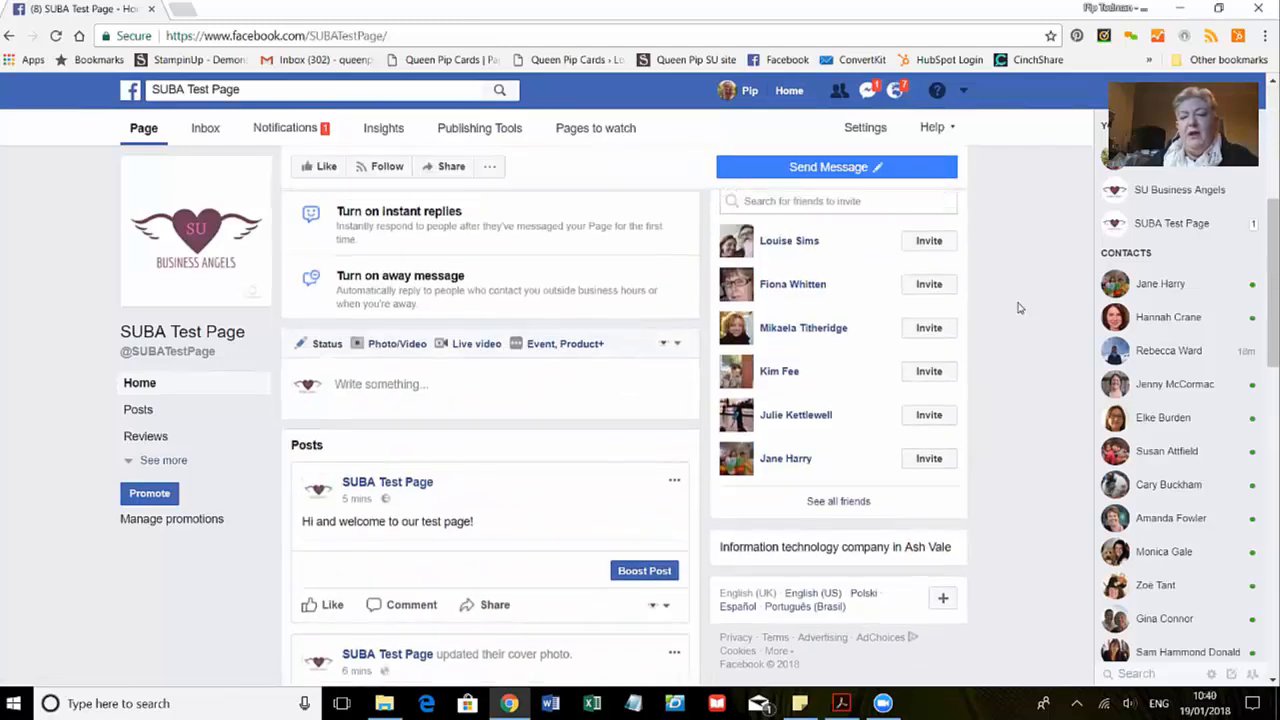